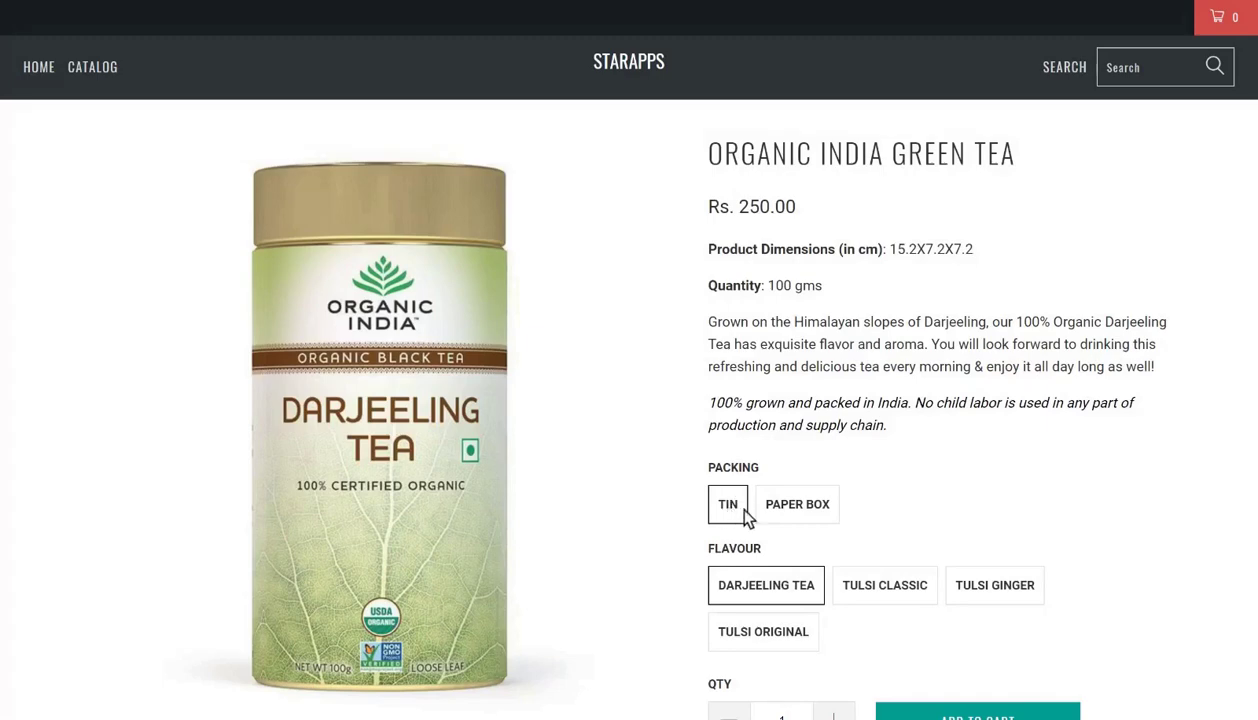
Preview the product in Paper Box packing with the Tulsi Classic, Tulsi Ginger and Tulsi Original flavours.
left_click(797, 514)
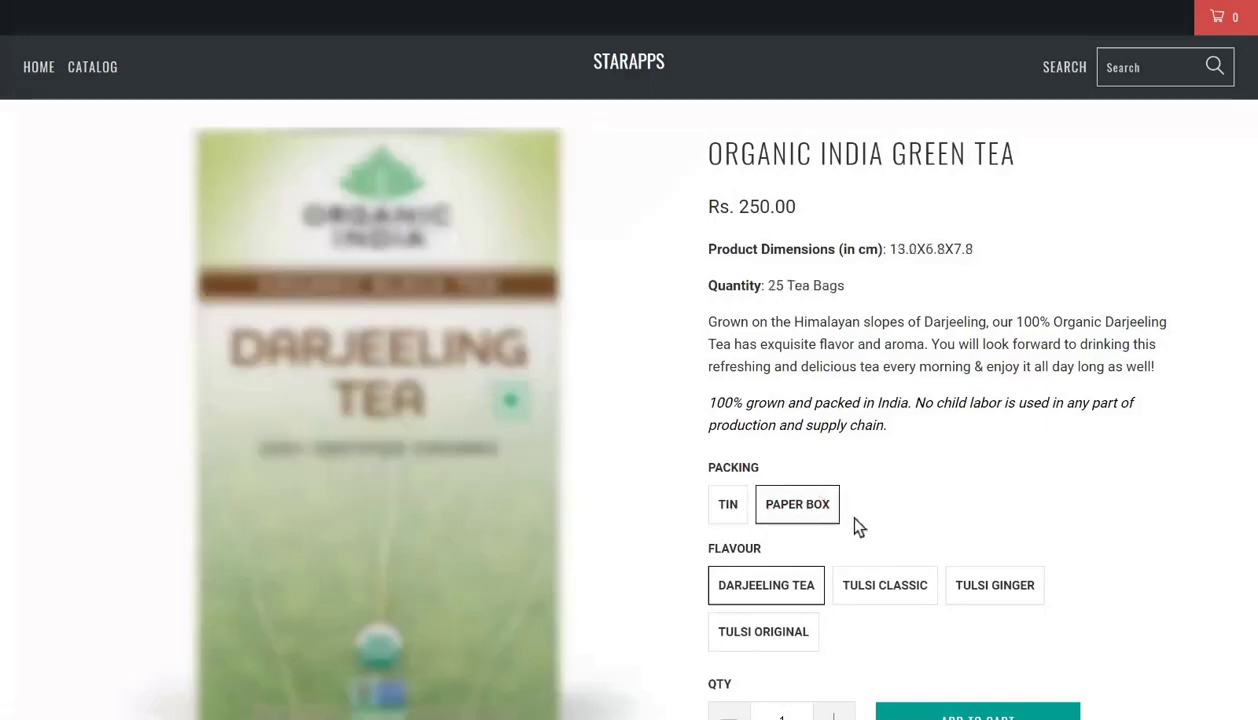
left_click(875, 592)
left_click(983, 687)
scroll(1063, 548, "down", 2)
left_click(785, 589)
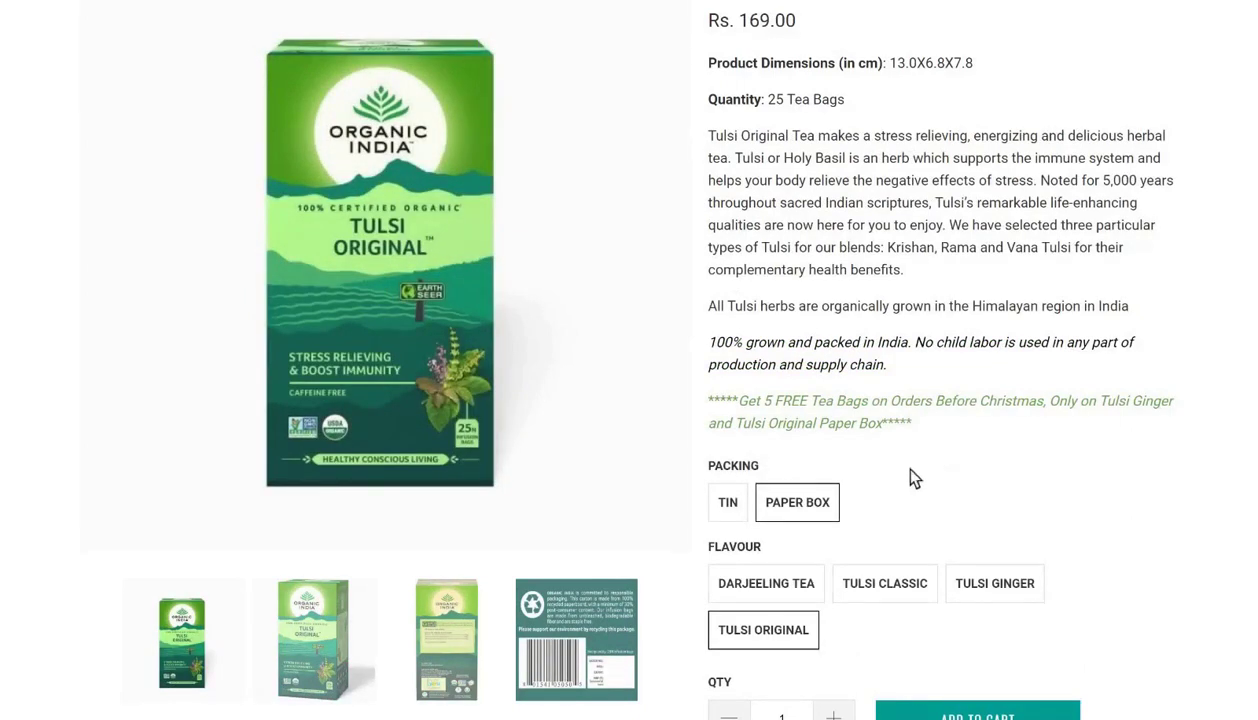
Switch the packing to Tin and preview the Tulsi Classic, Darjeeling Tea and Tulsi Ginger flavours.
left_click(729, 502)
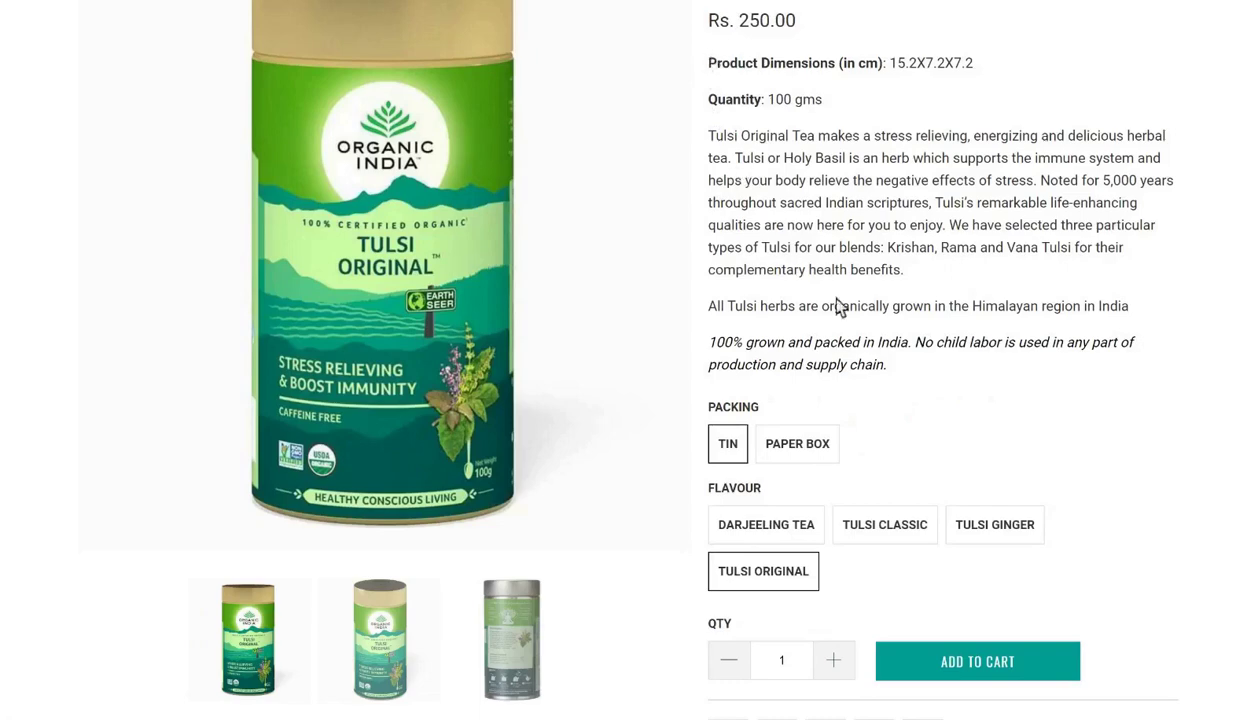
left_click(882, 533)
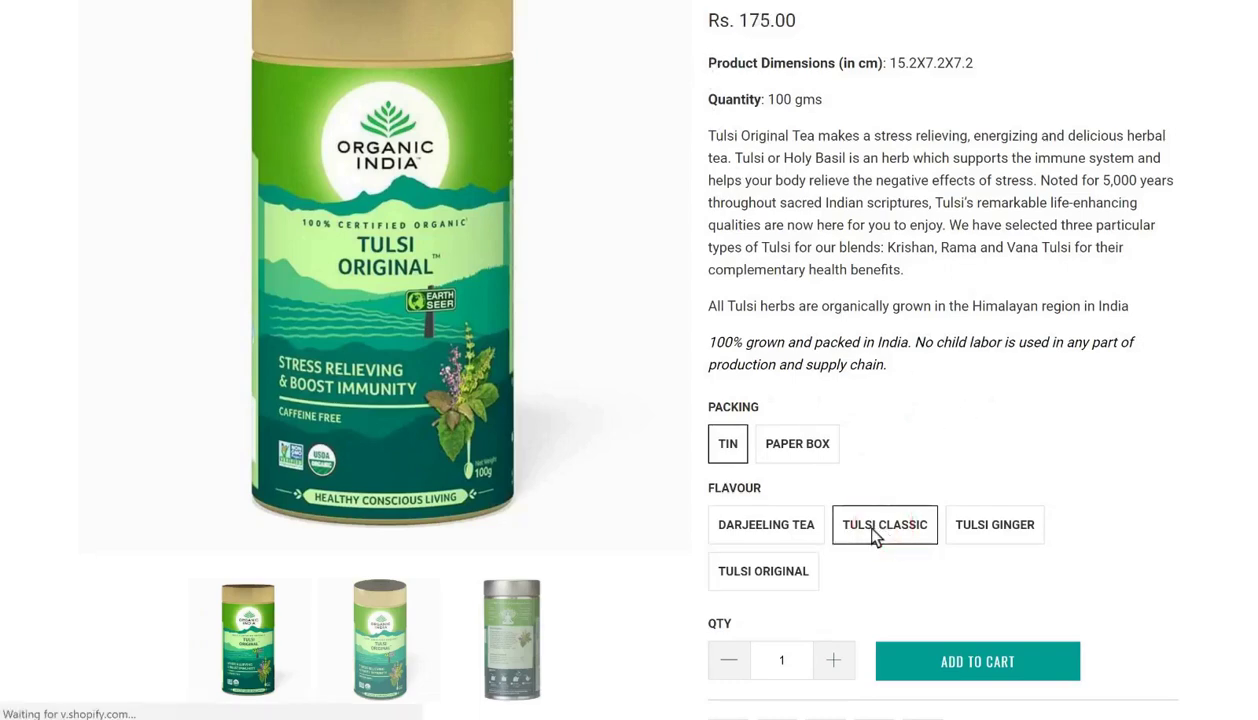
left_click(778, 518)
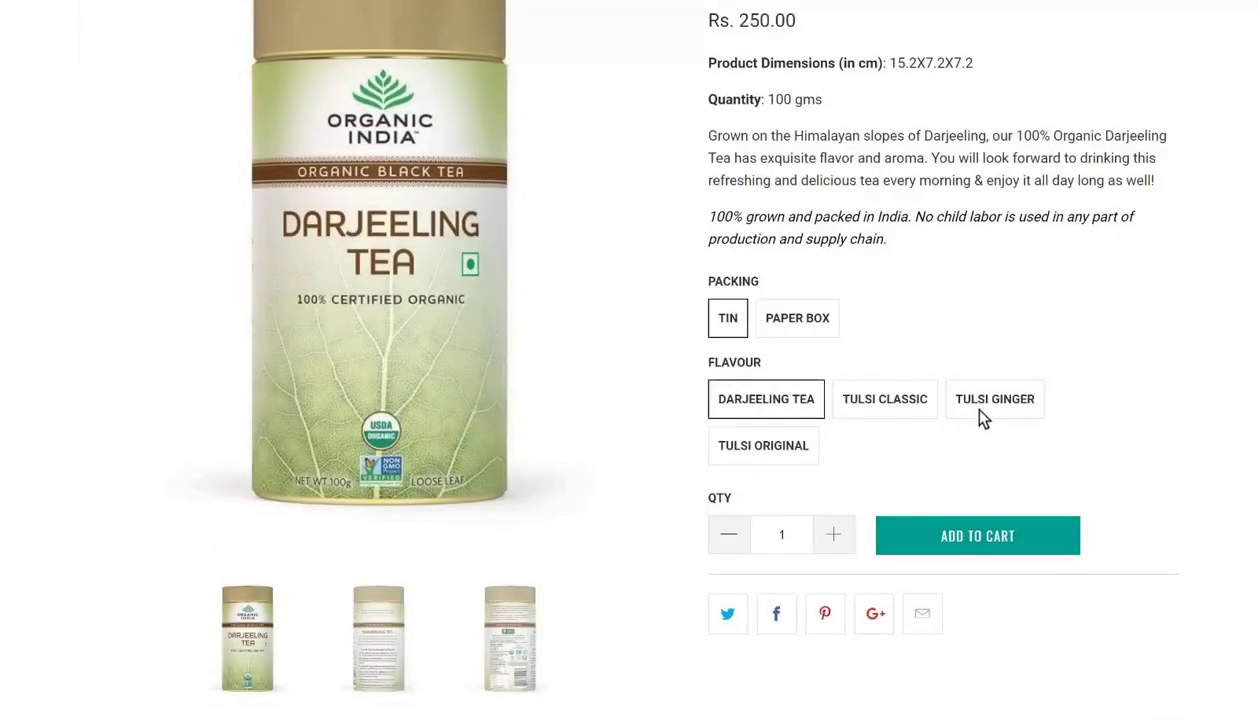
left_click(968, 402)
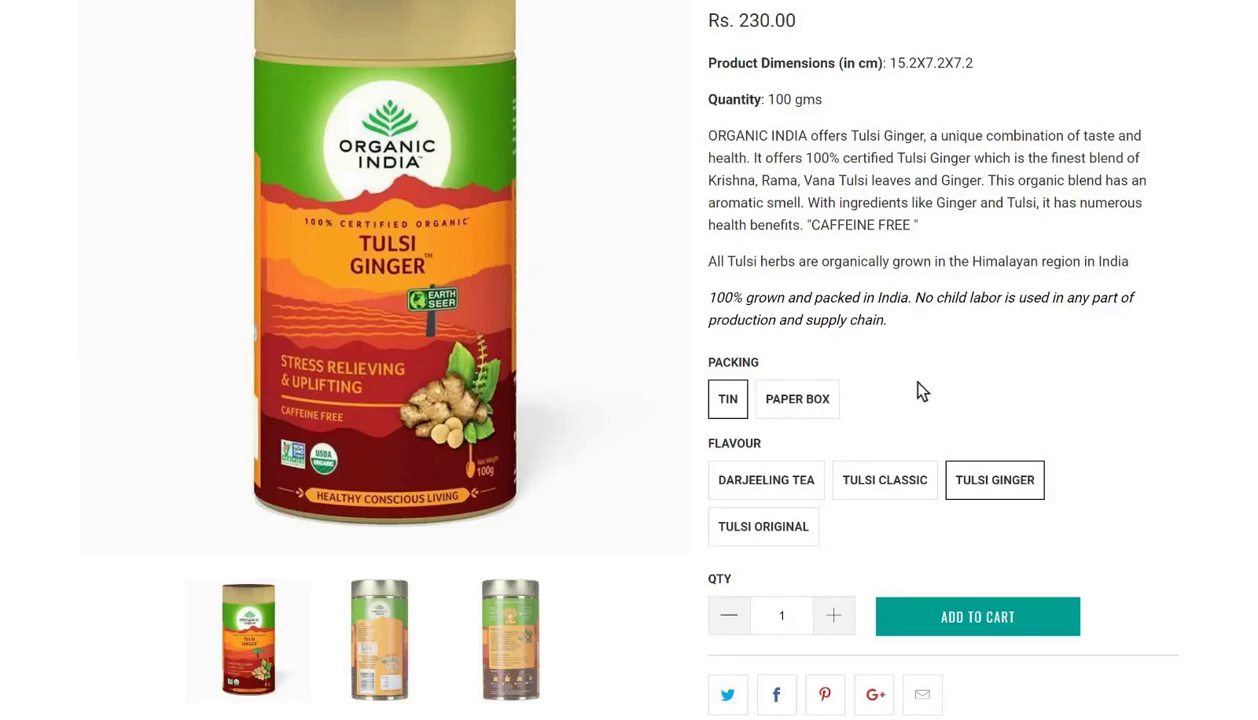
scroll(920, 390, "up", 1)
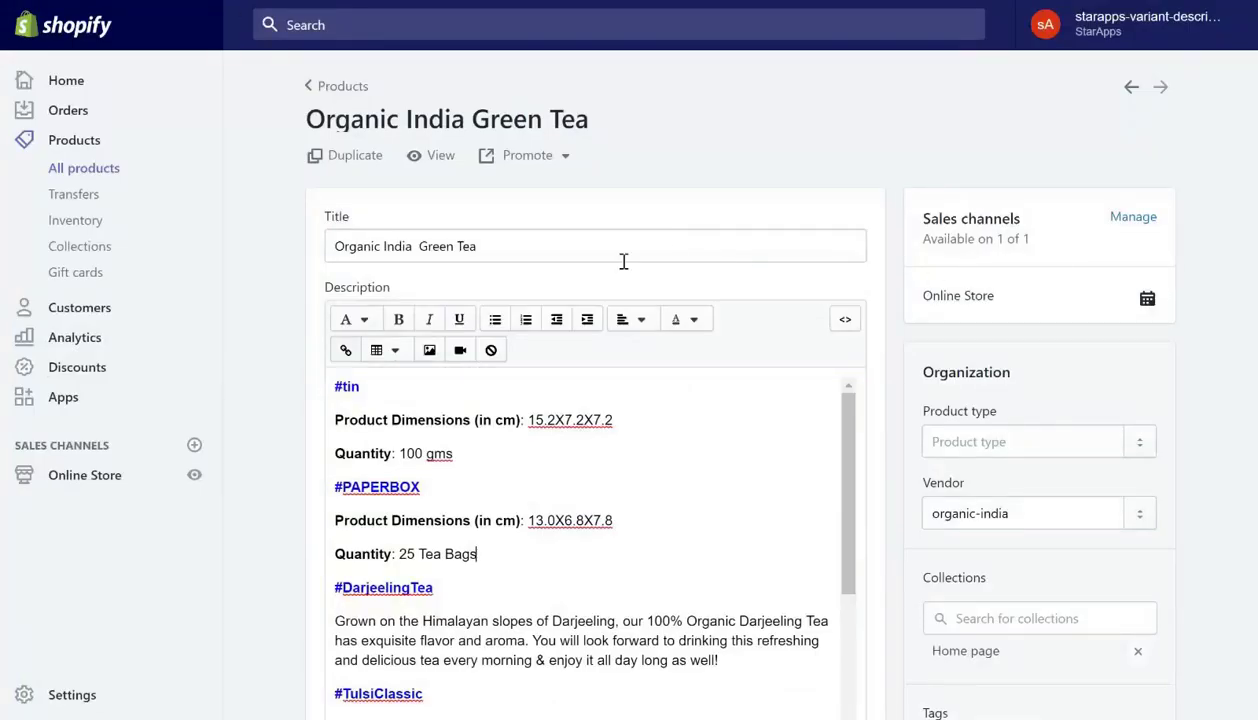
Look over the Organic India Green Tea product's description, images and variants in the Shopify admin.
left_click(277, 340)
scroll(277, 340, "down", 7)
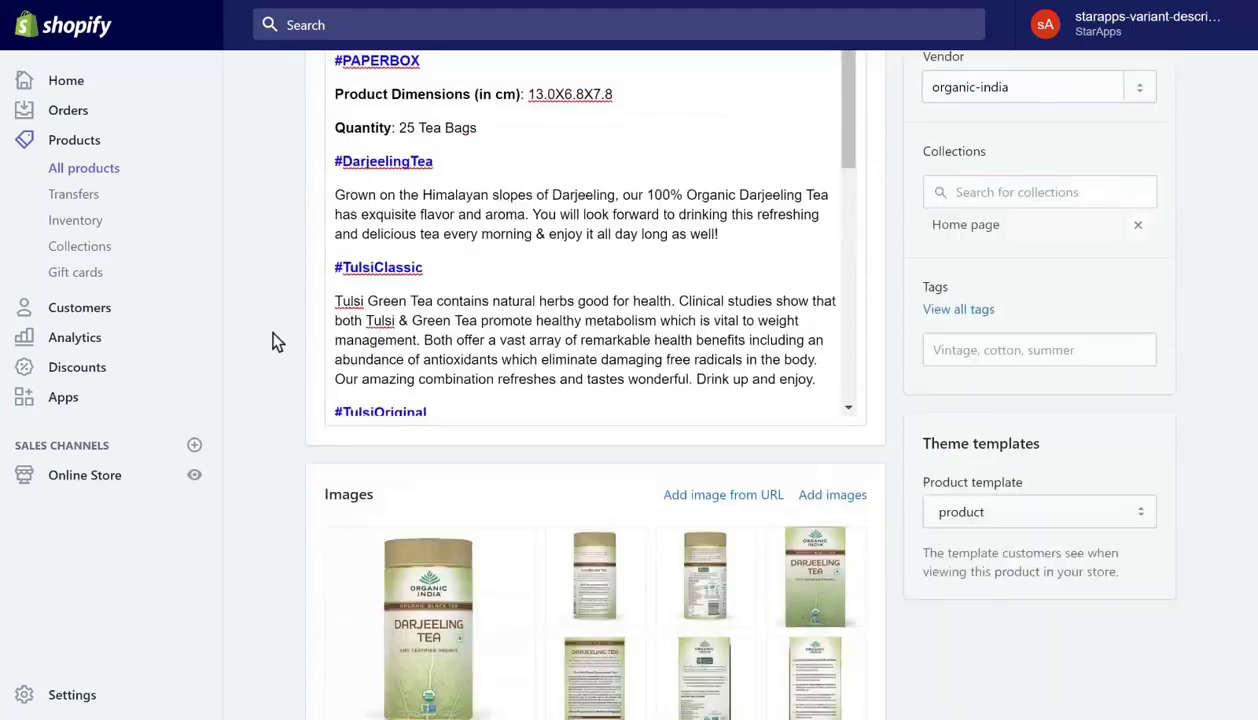
scroll(277, 340, "down", 6)
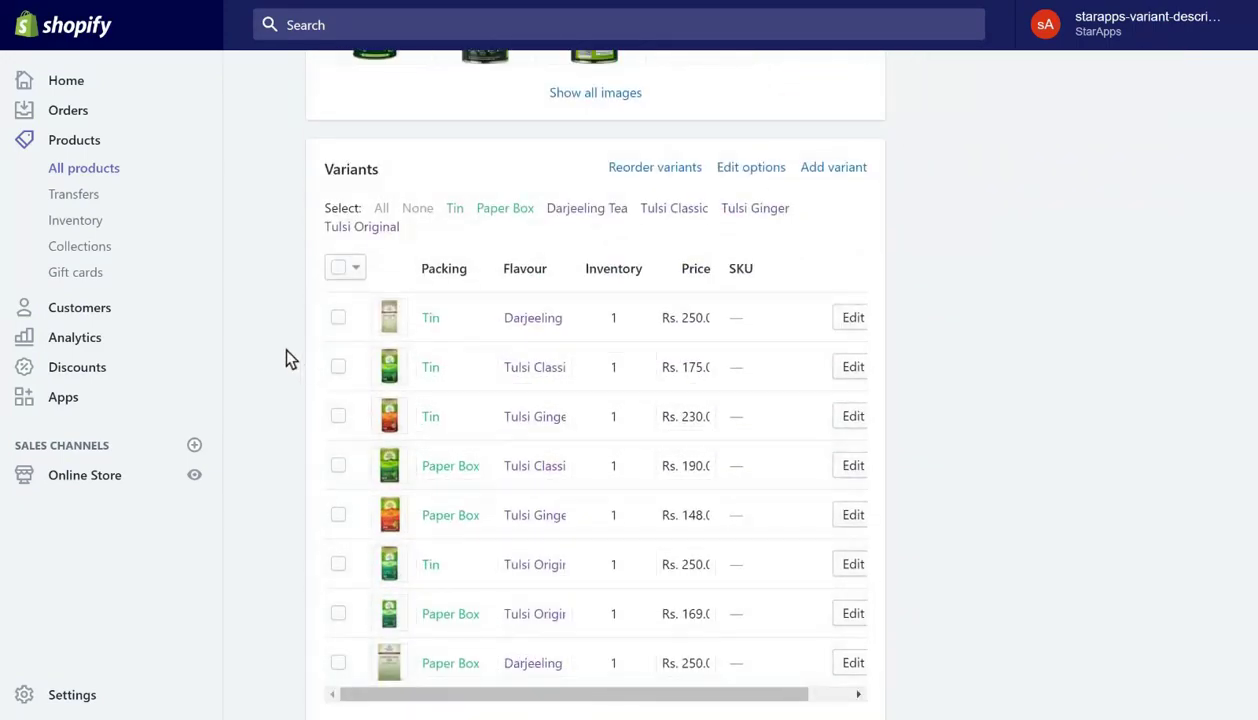
scroll(289, 357, "up", 10)
scroll(288, 357, "up", 2)
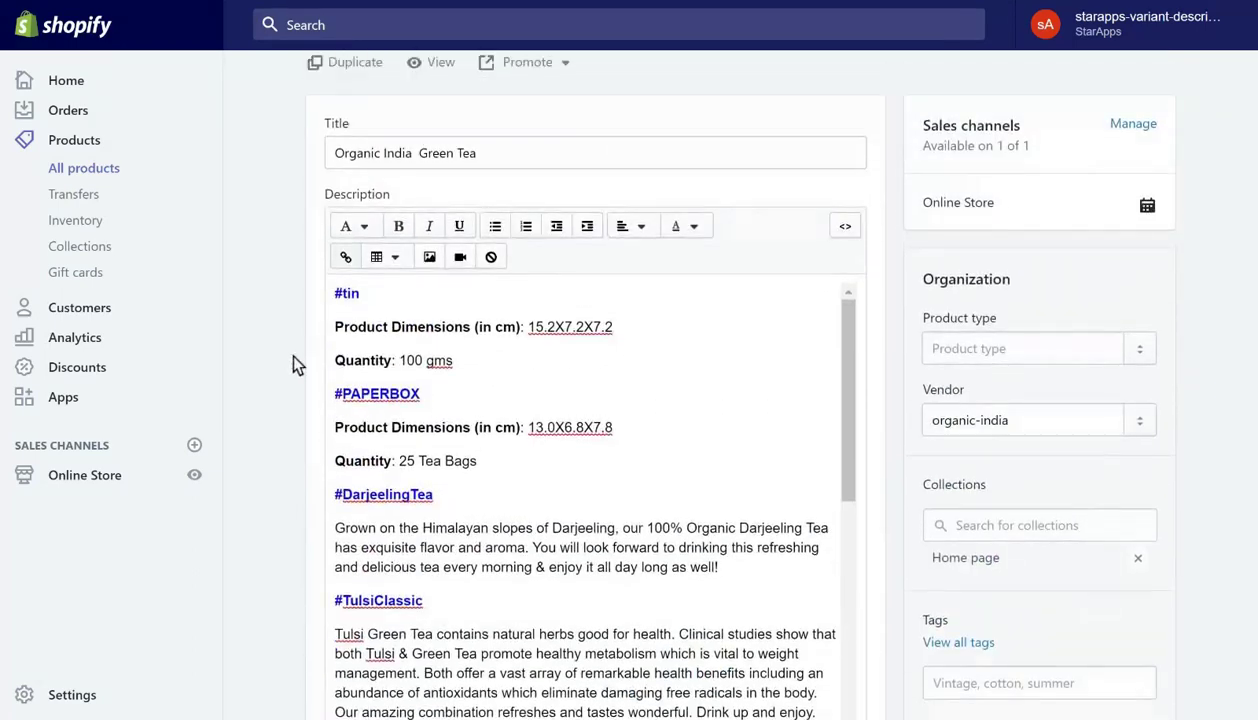
Examine how the product description is divided into sections by hashtags named after the variant options.
left_click(530, 389)
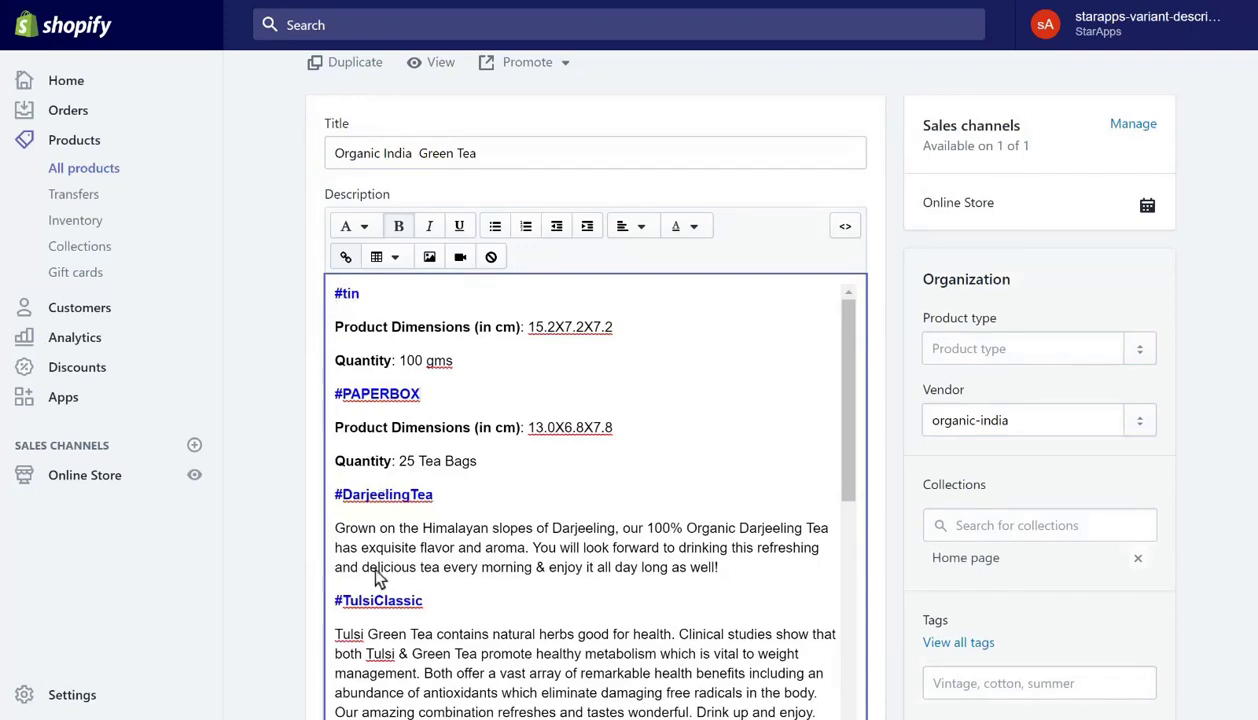
scroll(470, 562, "down", 2)
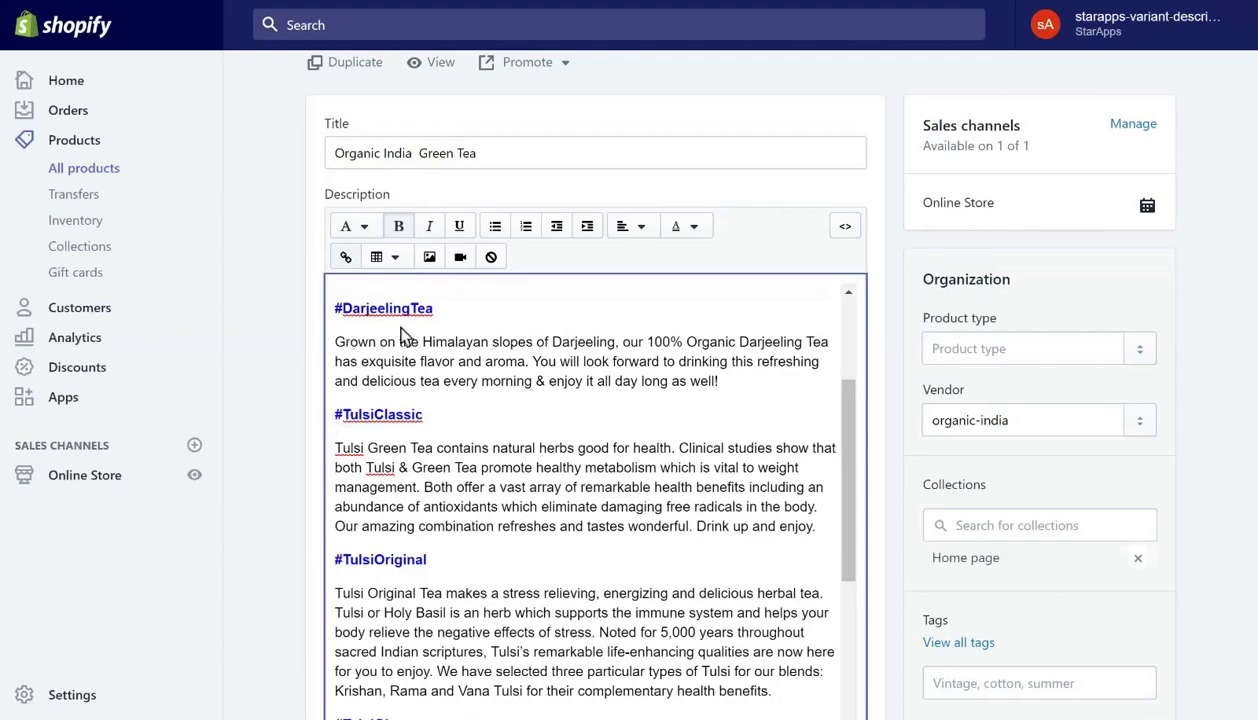
scroll(545, 545, "down", 2)
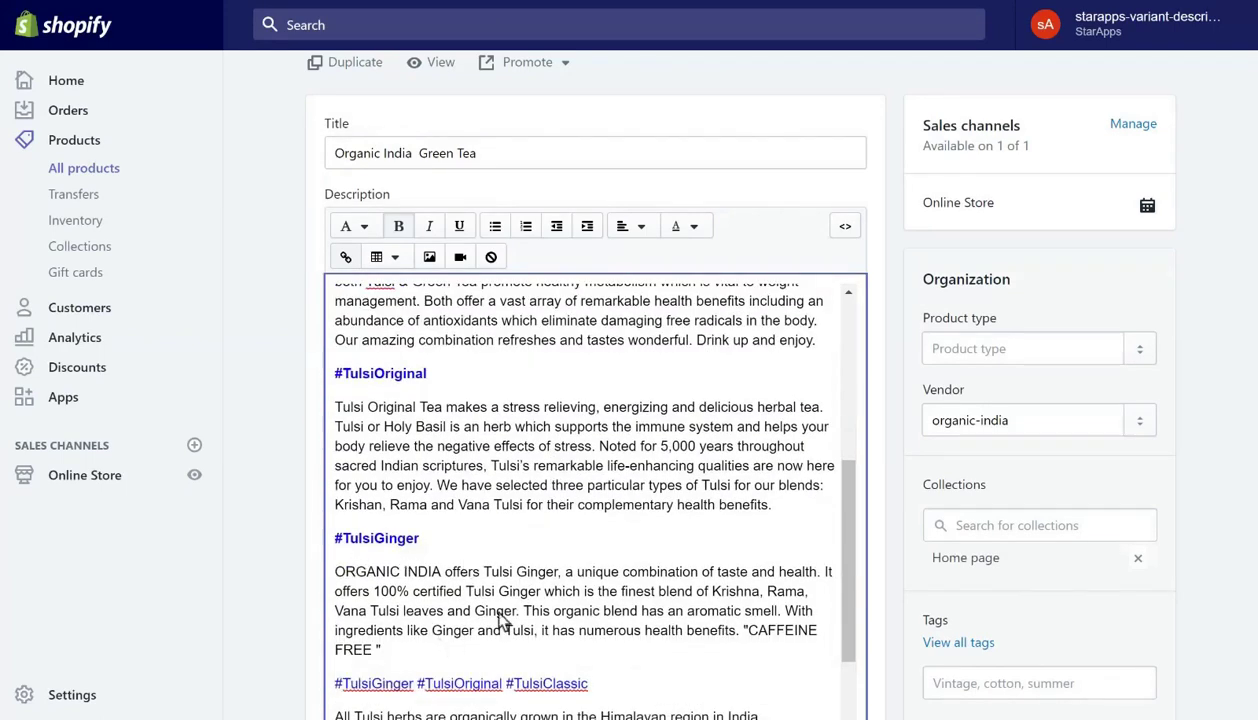
scroll(500, 620, "down", 2)
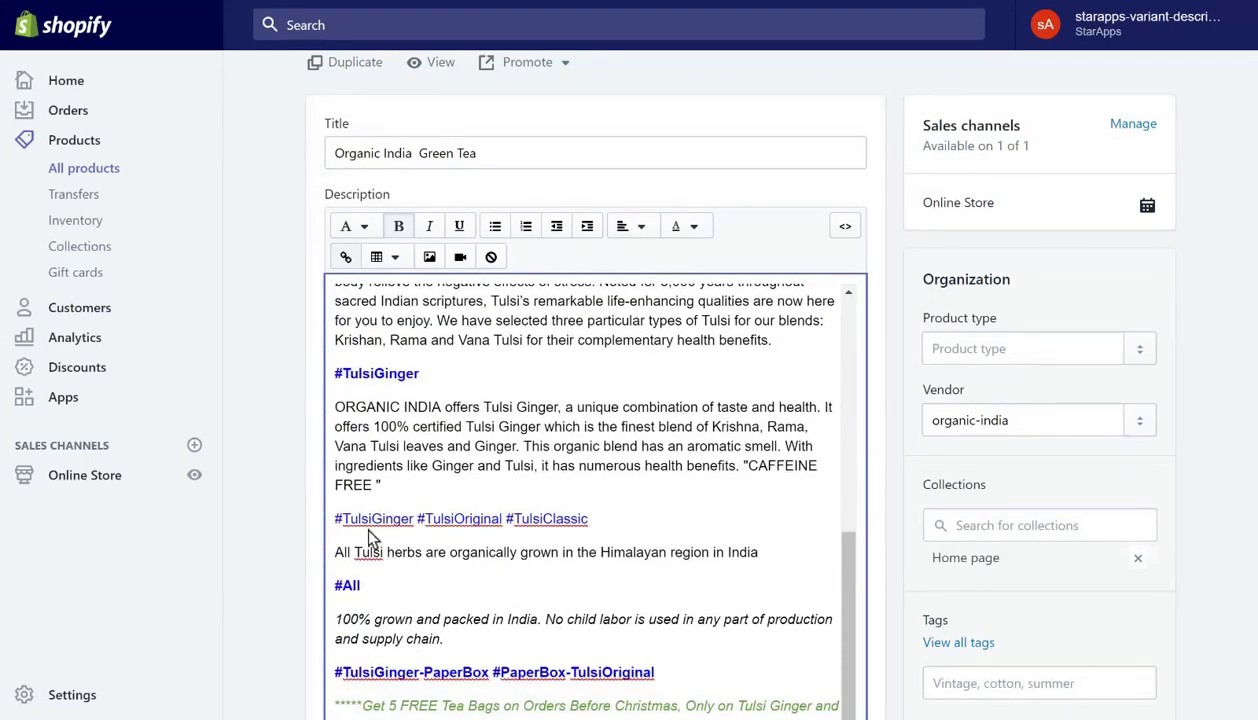
scroll(533, 415, "up", 5)
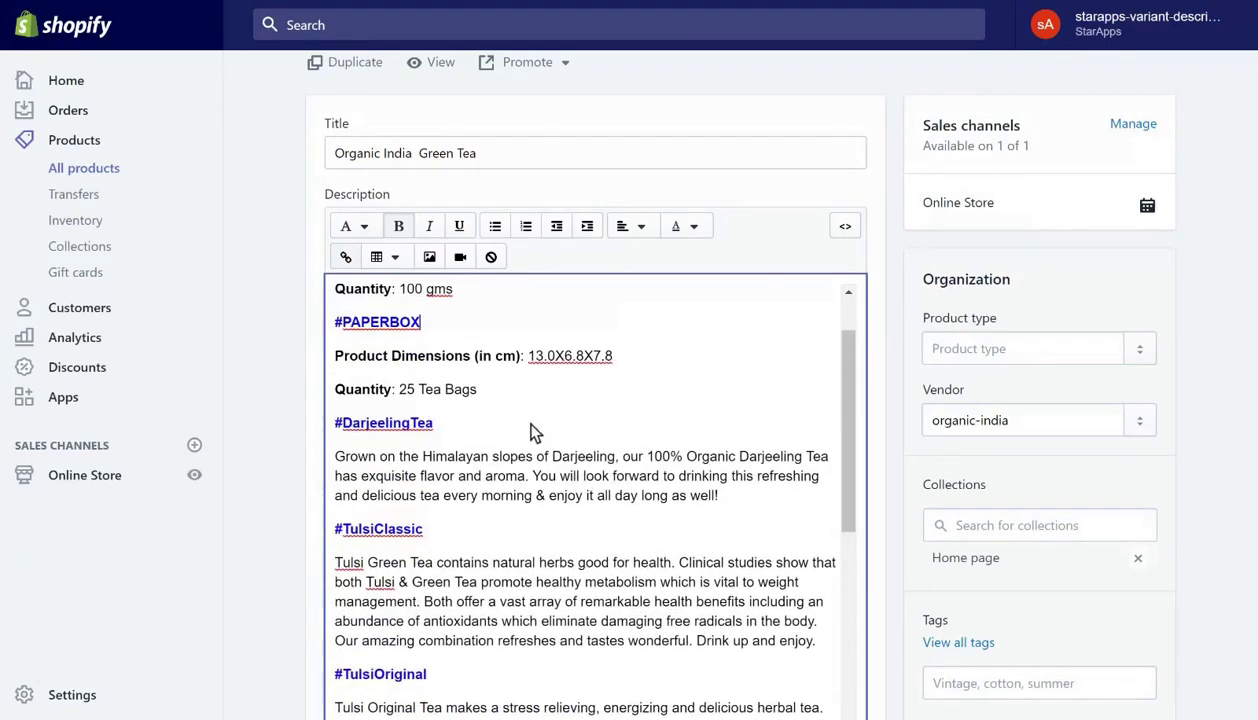
scroll(531, 430, "up", 1)
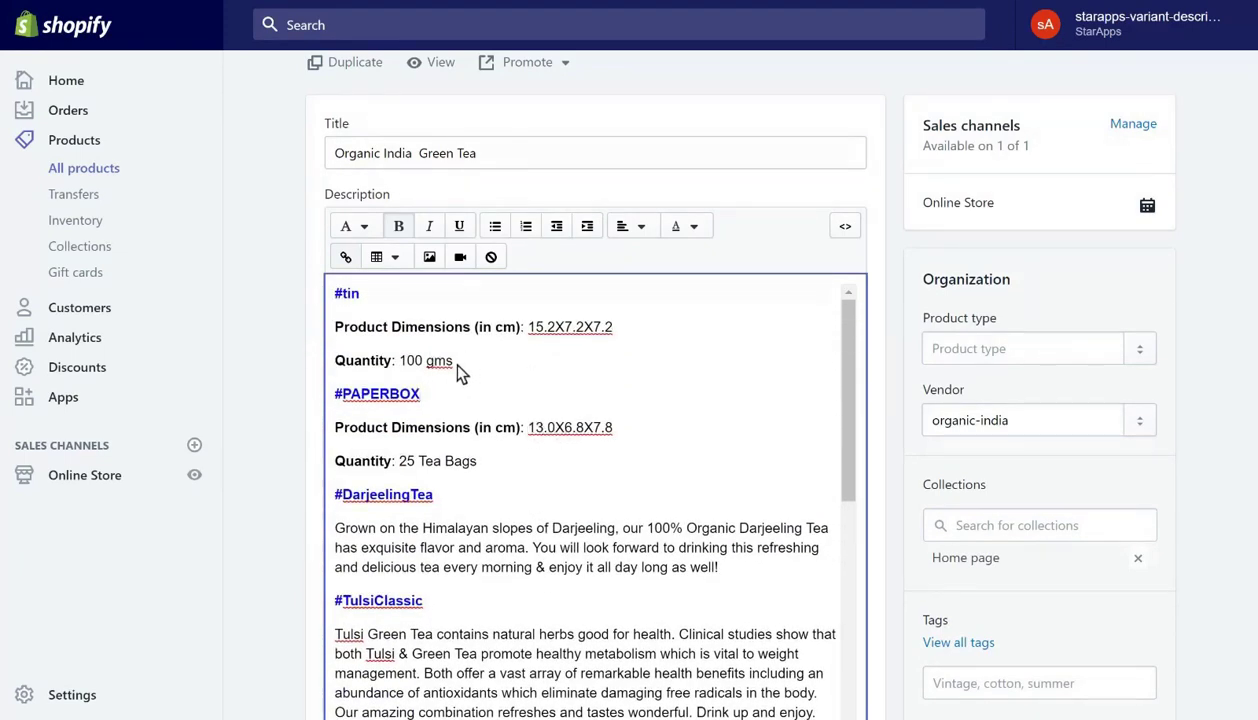
Highlight the dimensions and quantity text under the #tin and #PAPERBOX tags in the description.
left_click_drag(454, 362, 335, 326)
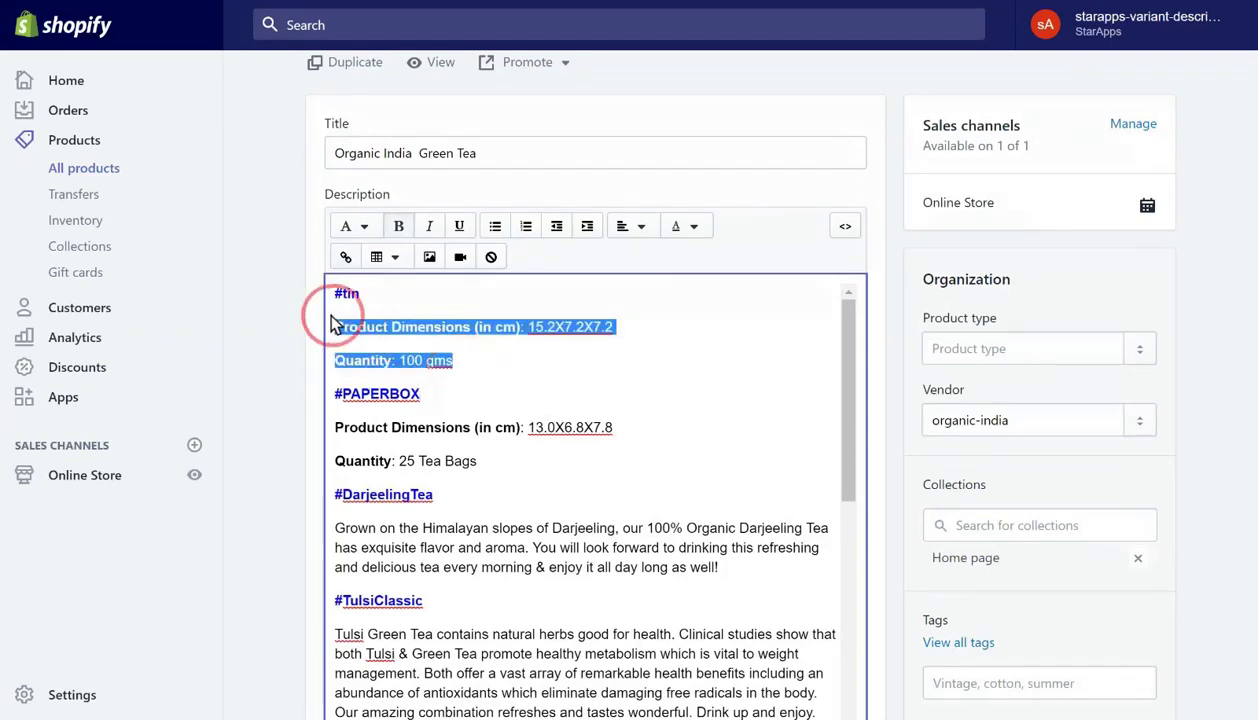
left_click(470, 367)
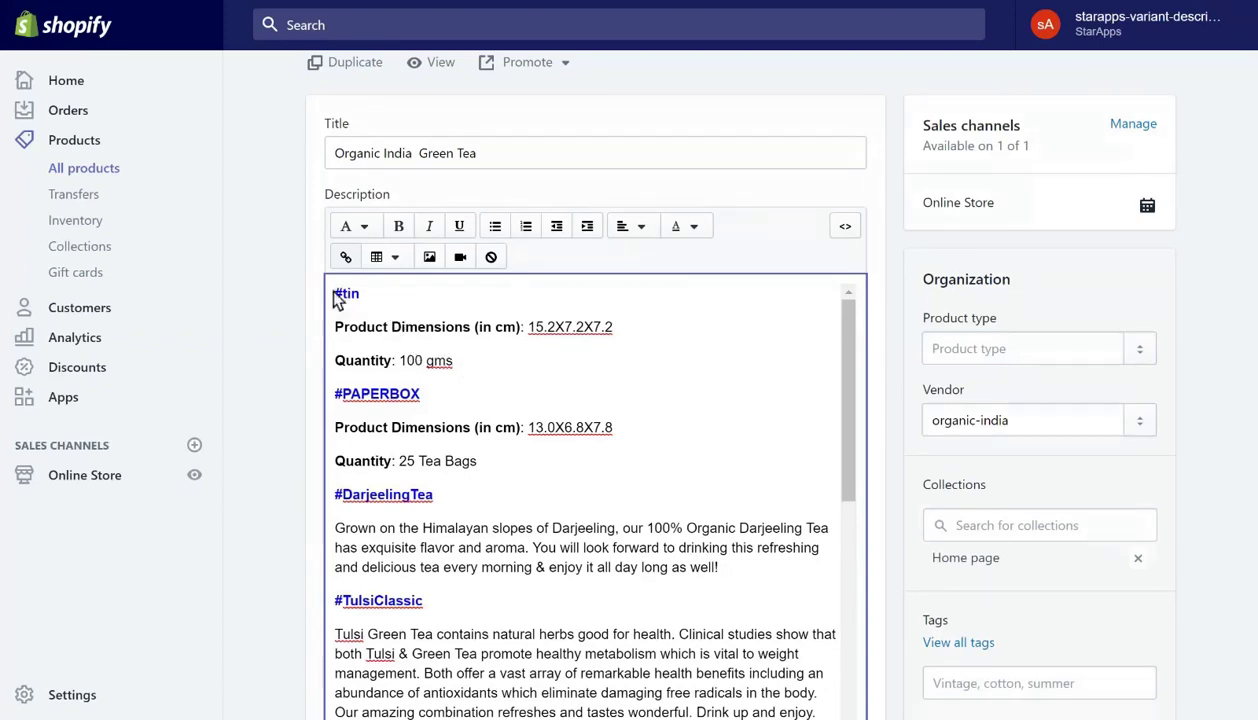
left_click_drag(453, 359, 315, 313)
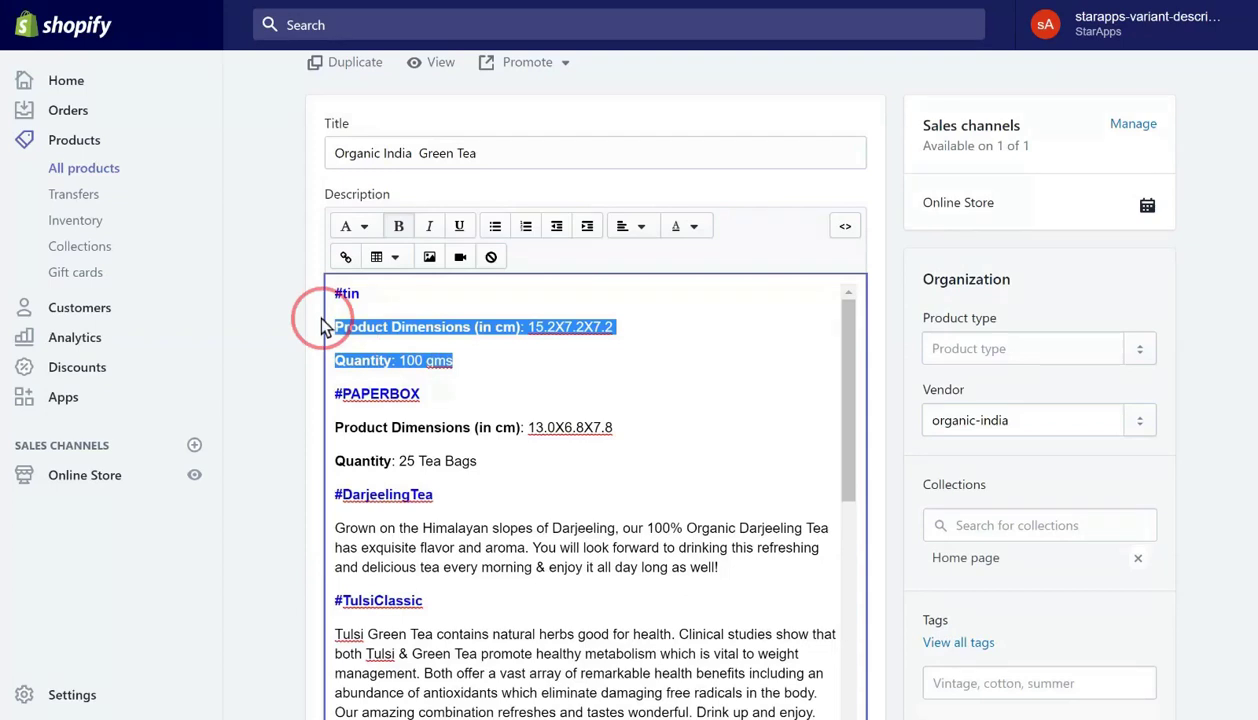
left_click(485, 368)
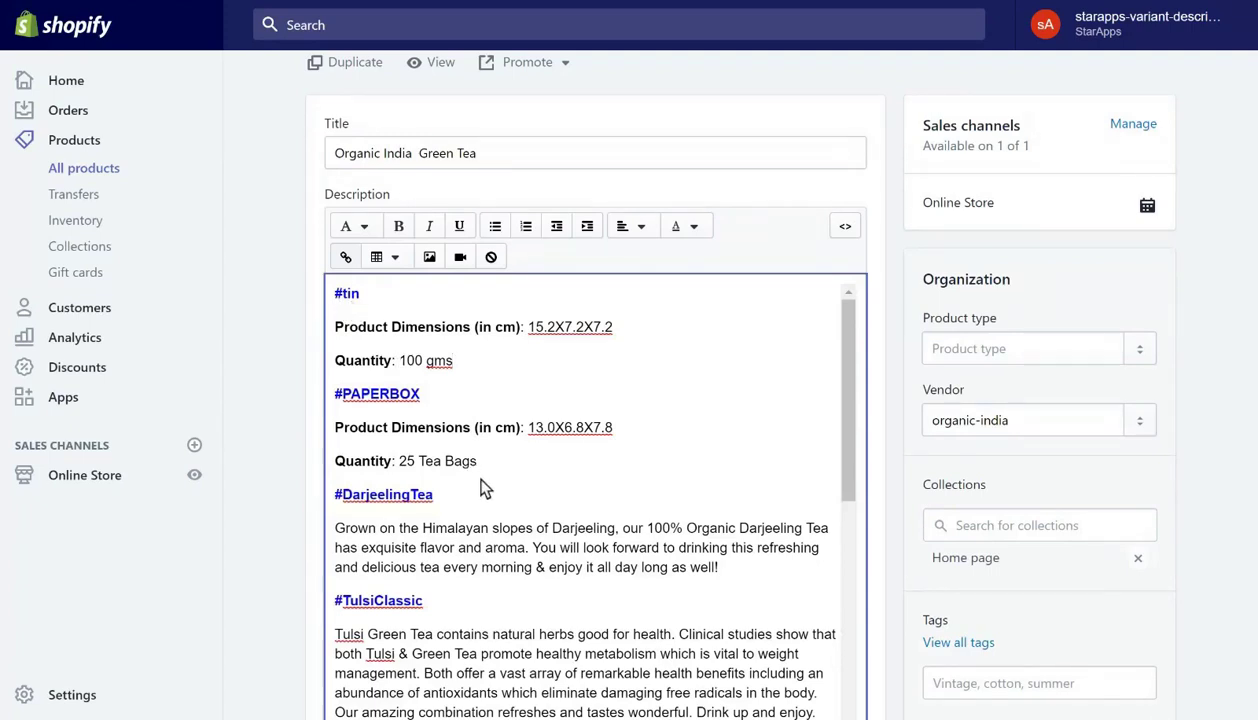
left_click_drag(478, 461, 335, 427)
left_click(421, 394)
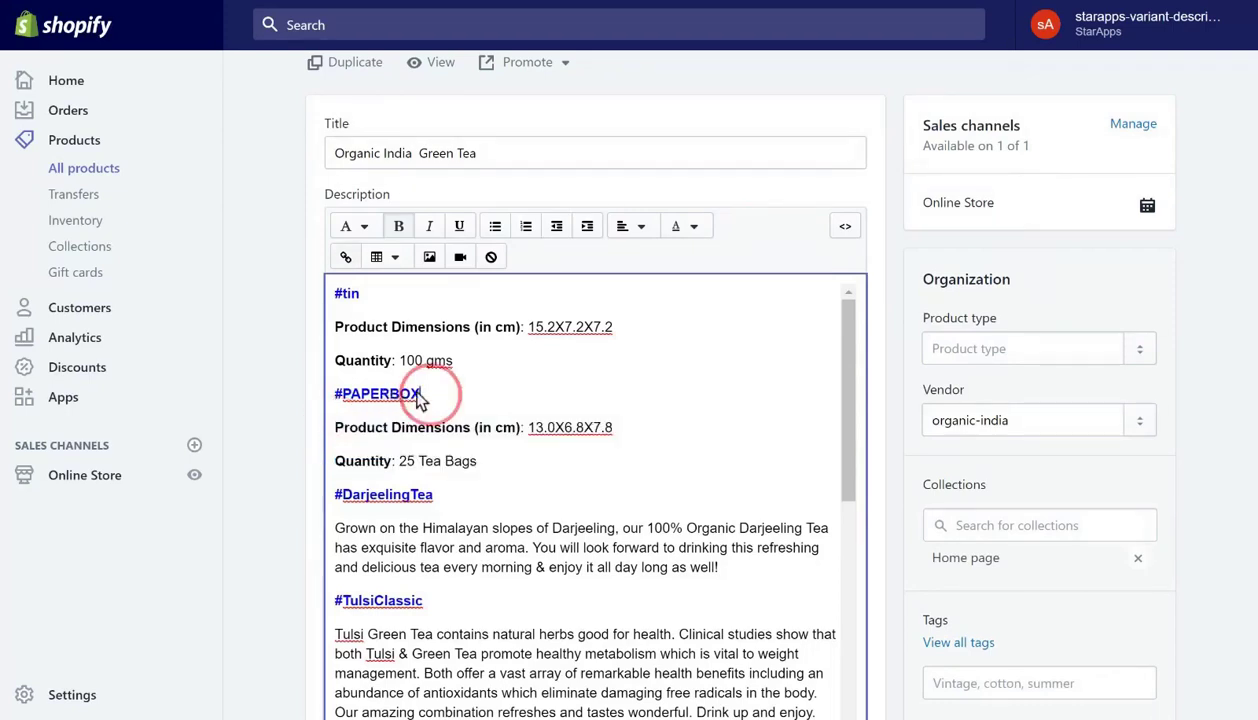
Review the description's flavour sections and point out the combined #TulsiGinger #TulsiOriginal #TulsiClassic tag line.
scroll(500, 480, "down", 1)
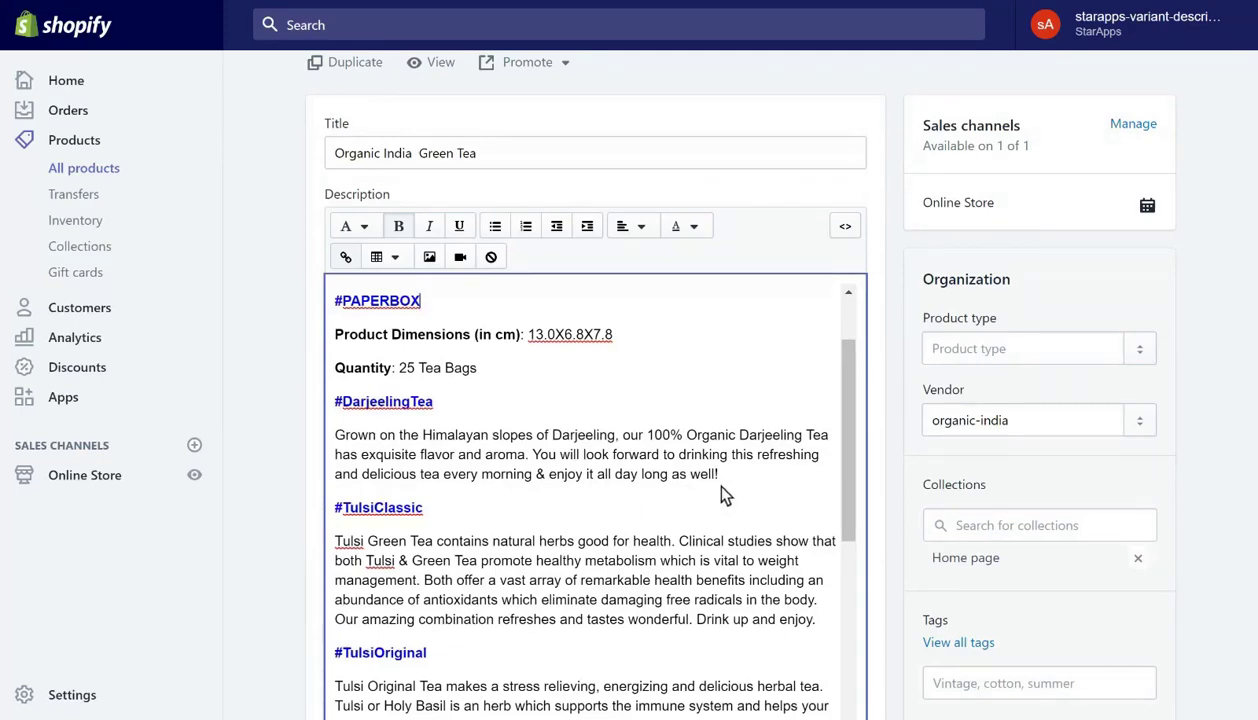
scroll(430, 440, "down", 5)
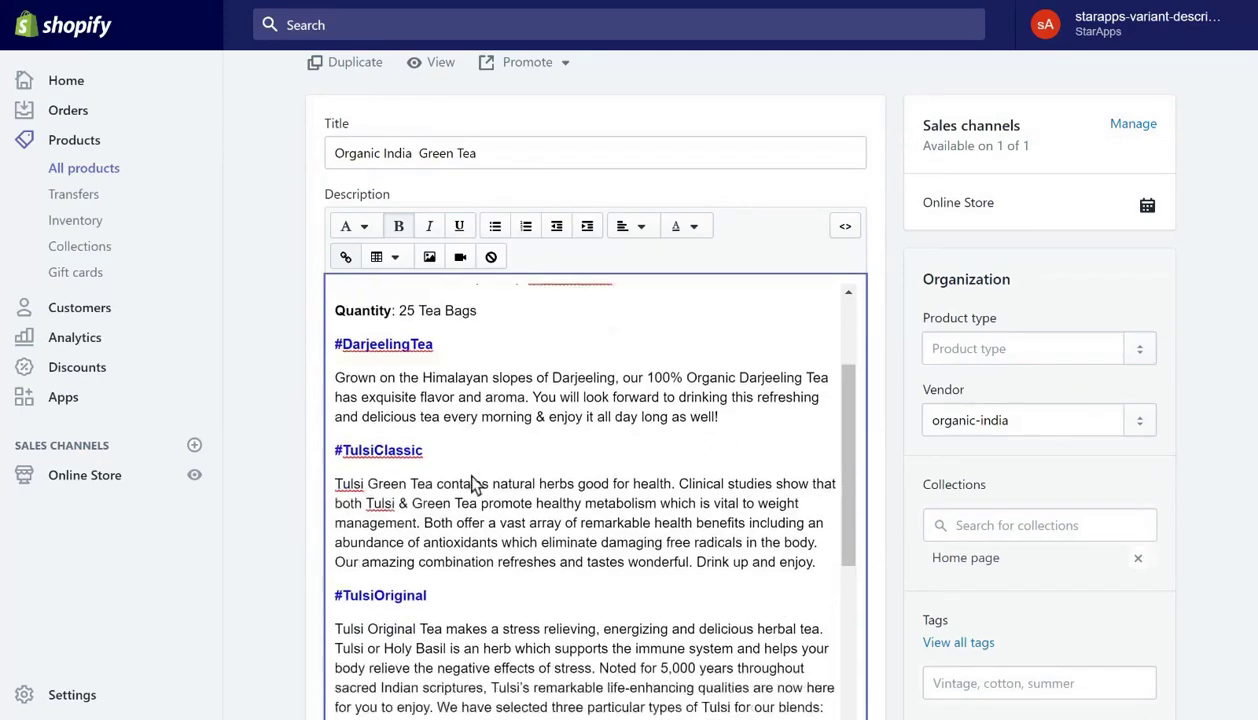
scroll(520, 512, "down", 3)
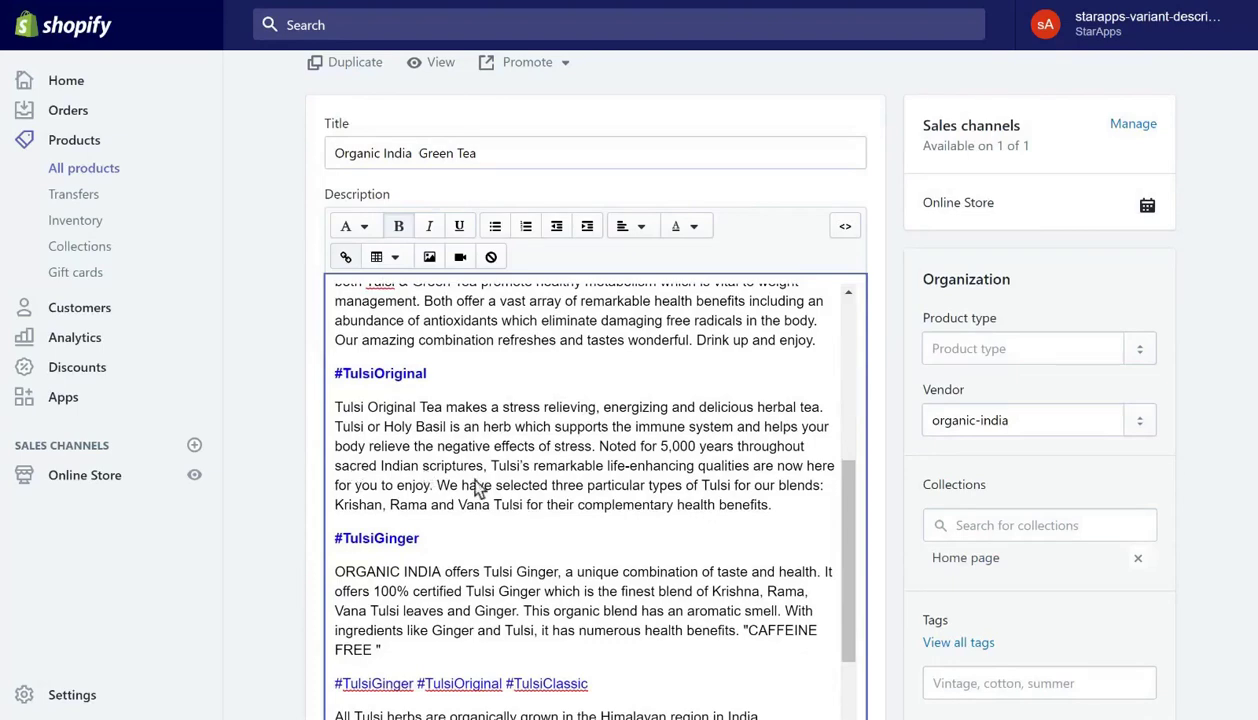
scroll(640, 588, "down", 5)
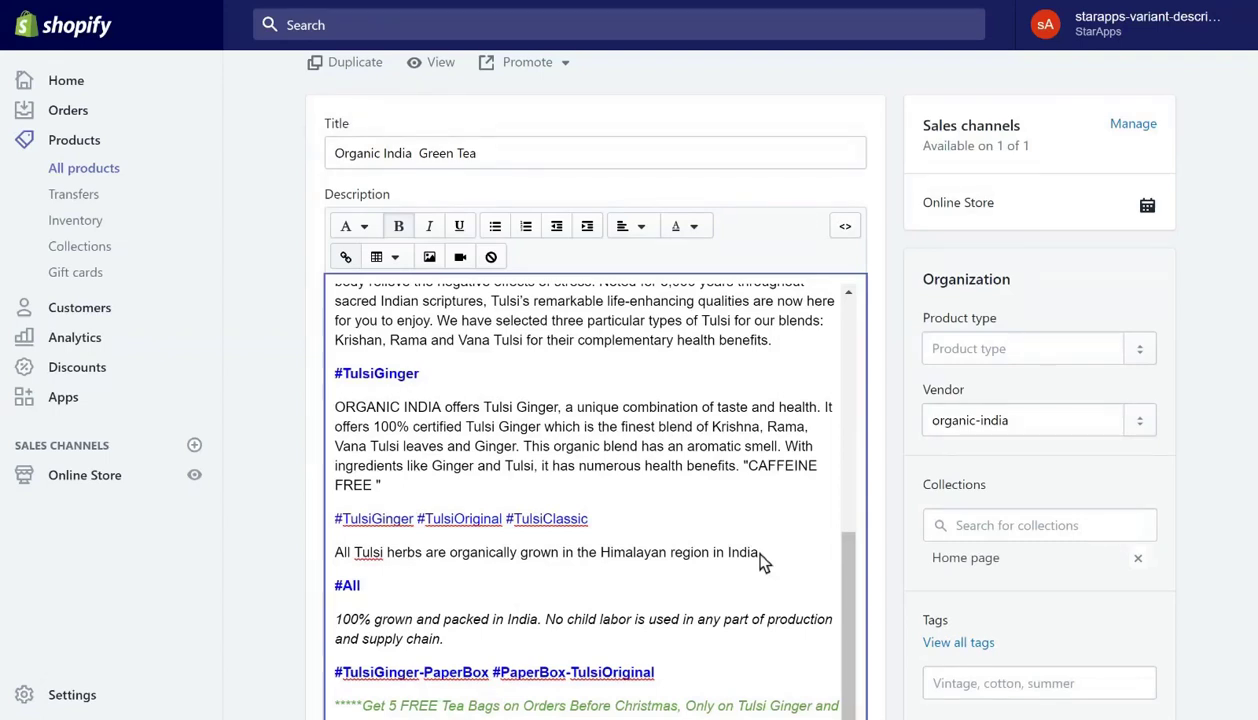
left_click(385, 518)
left_click(465, 518)
left_click(537, 518)
left_click(619, 532)
Examine the packing and flavour options in the product's variants table.
scroll(296, 528, "down", 6)
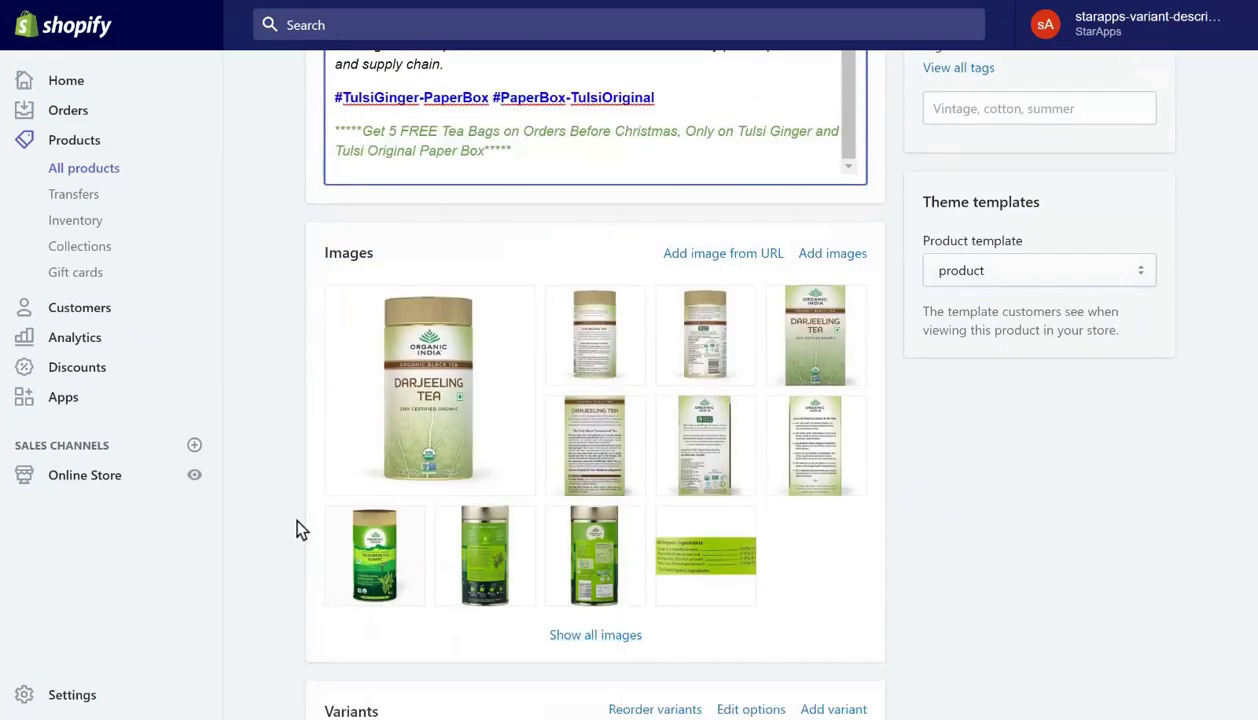
scroll(296, 528, "down", 5)
scroll(296, 528, "down", 2)
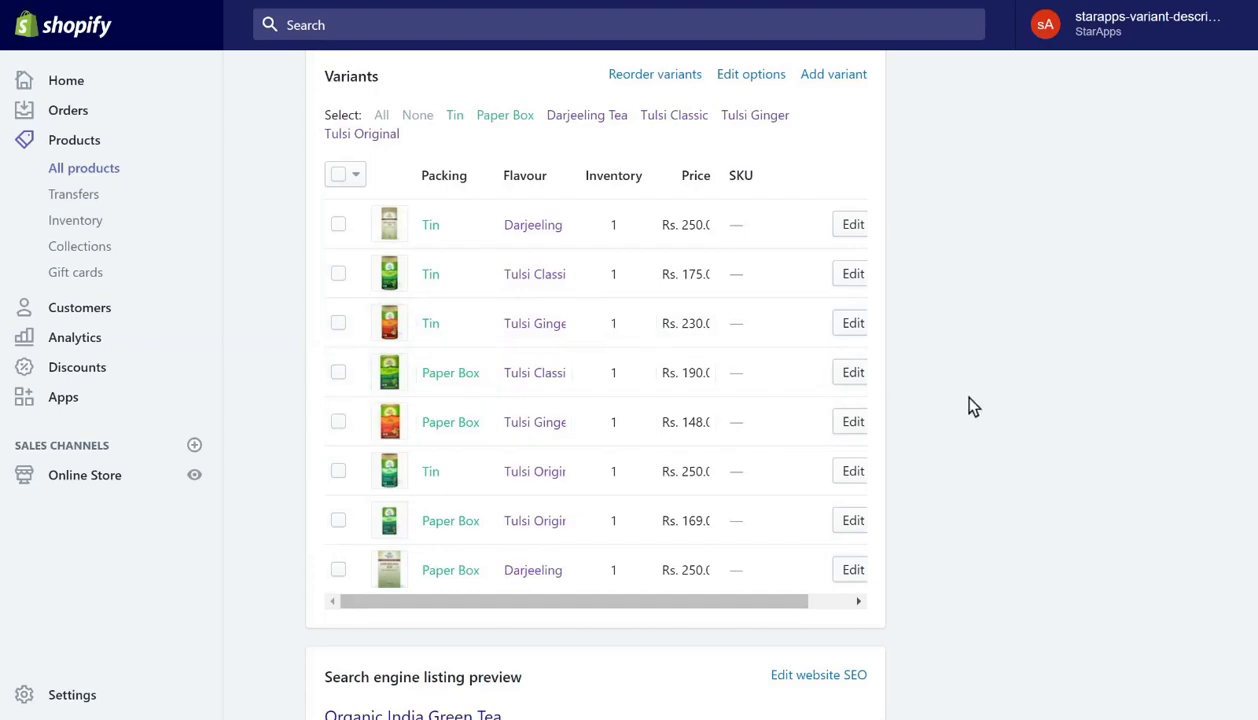
Compare the description's combined Tulsi tag line with the flavour names in the variants table.
scroll(765, 380, "up", 12)
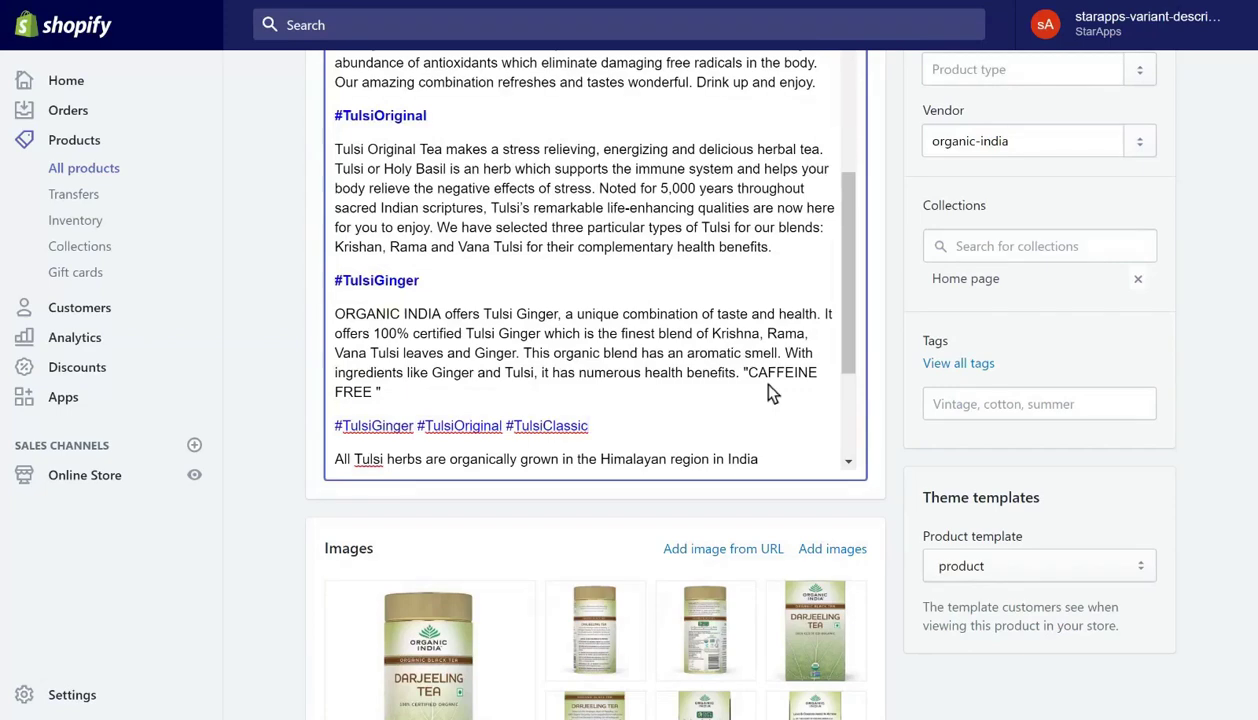
scroll(768, 386, "down", 1)
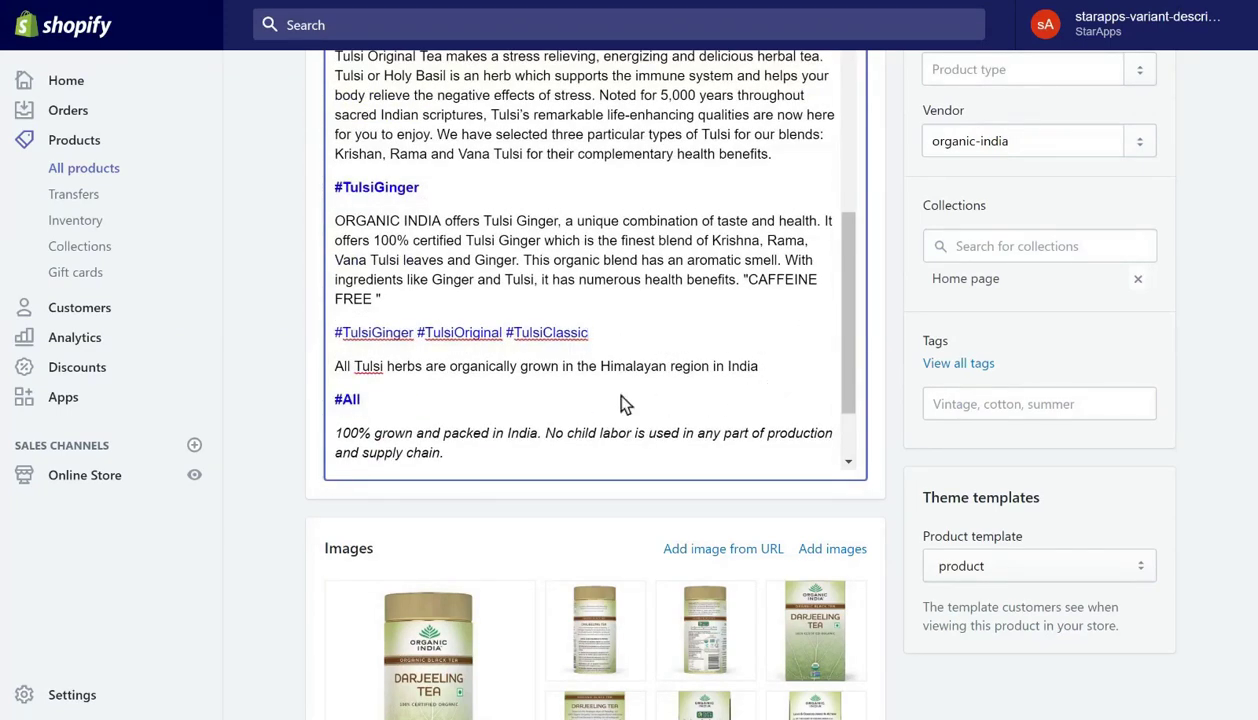
scroll(620, 403, "down", 1)
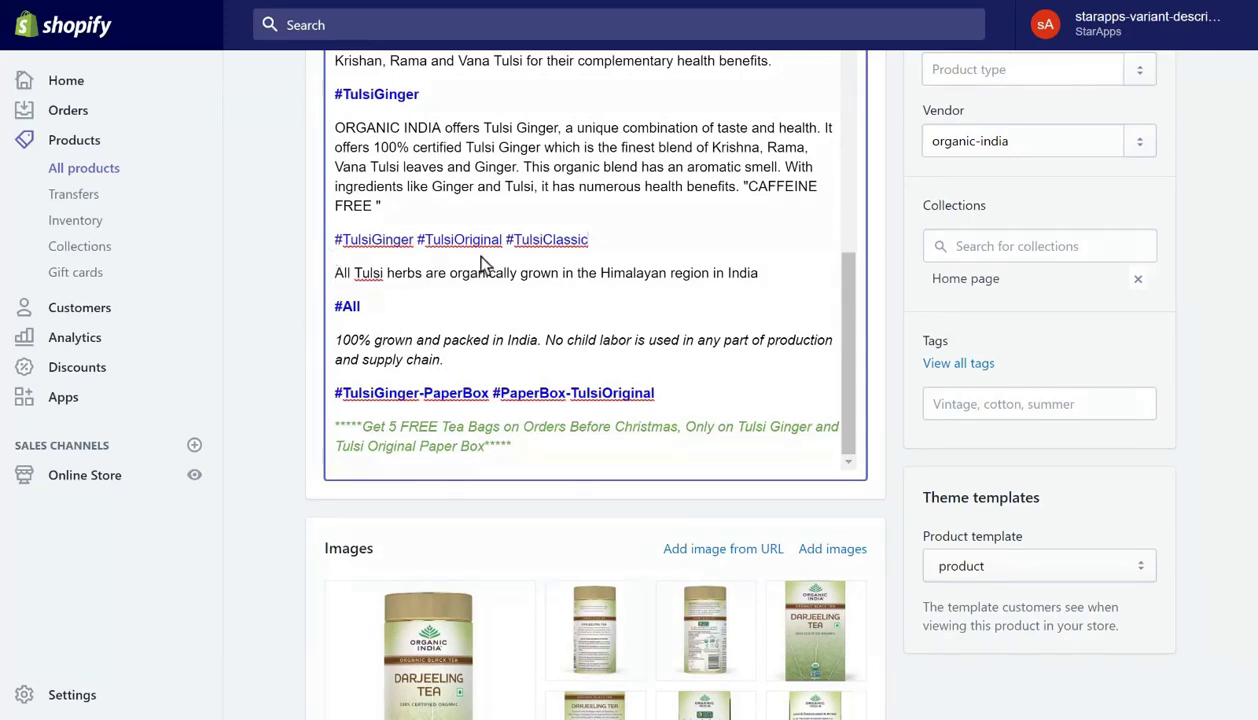
scroll(253, 370, "down", 10)
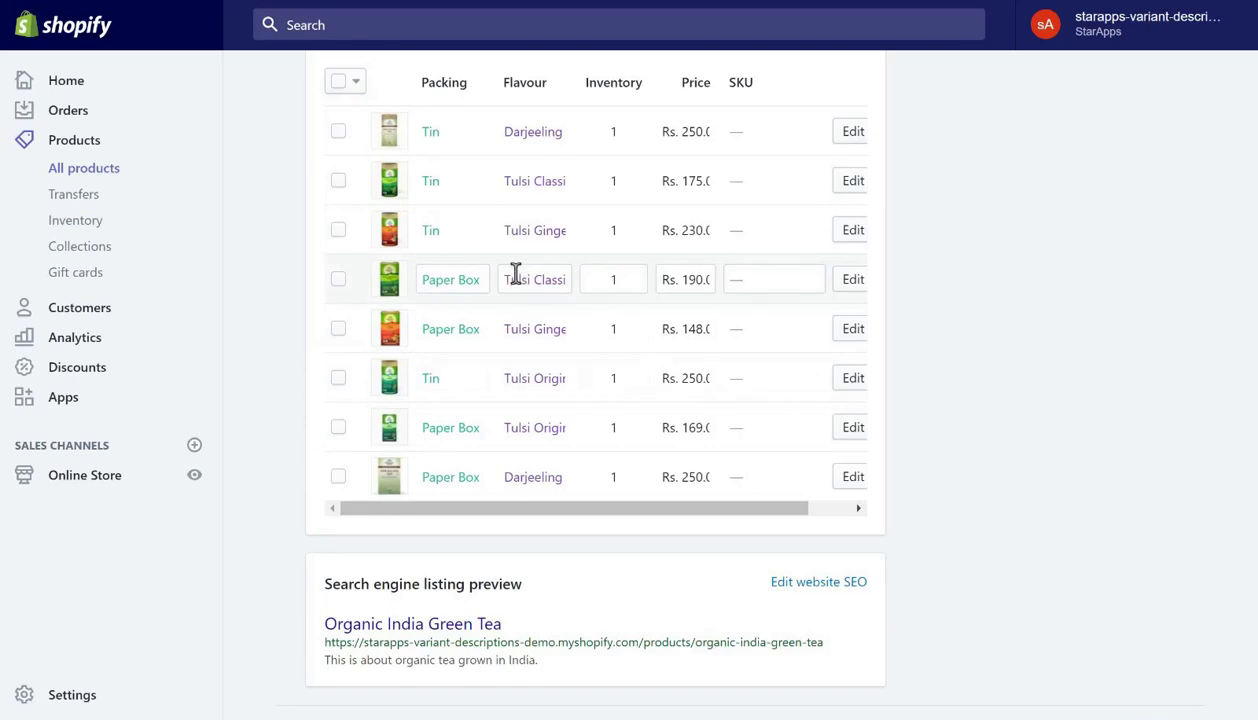
scroll(515, 273, "up", 10)
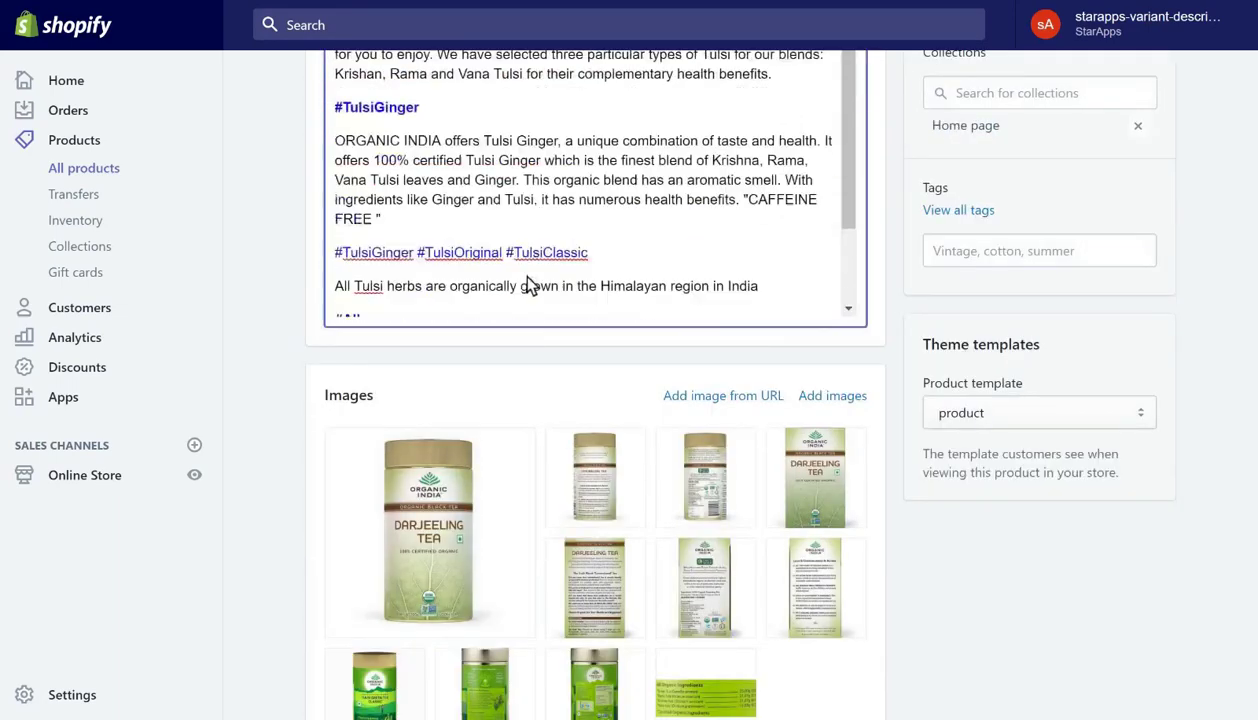
Highlight the italic paragraph about being grown and packed in India under the #All tag.
scroll(655, 258, "down", 4)
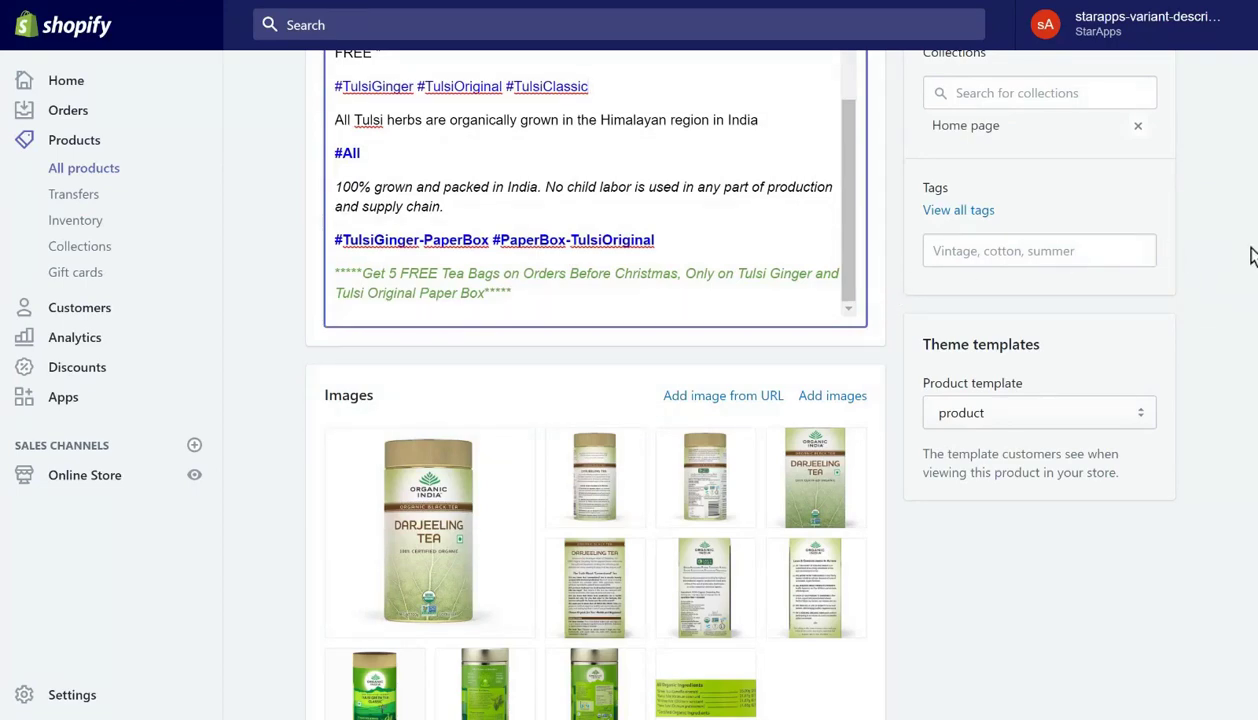
scroll(1250, 245, "up", 3)
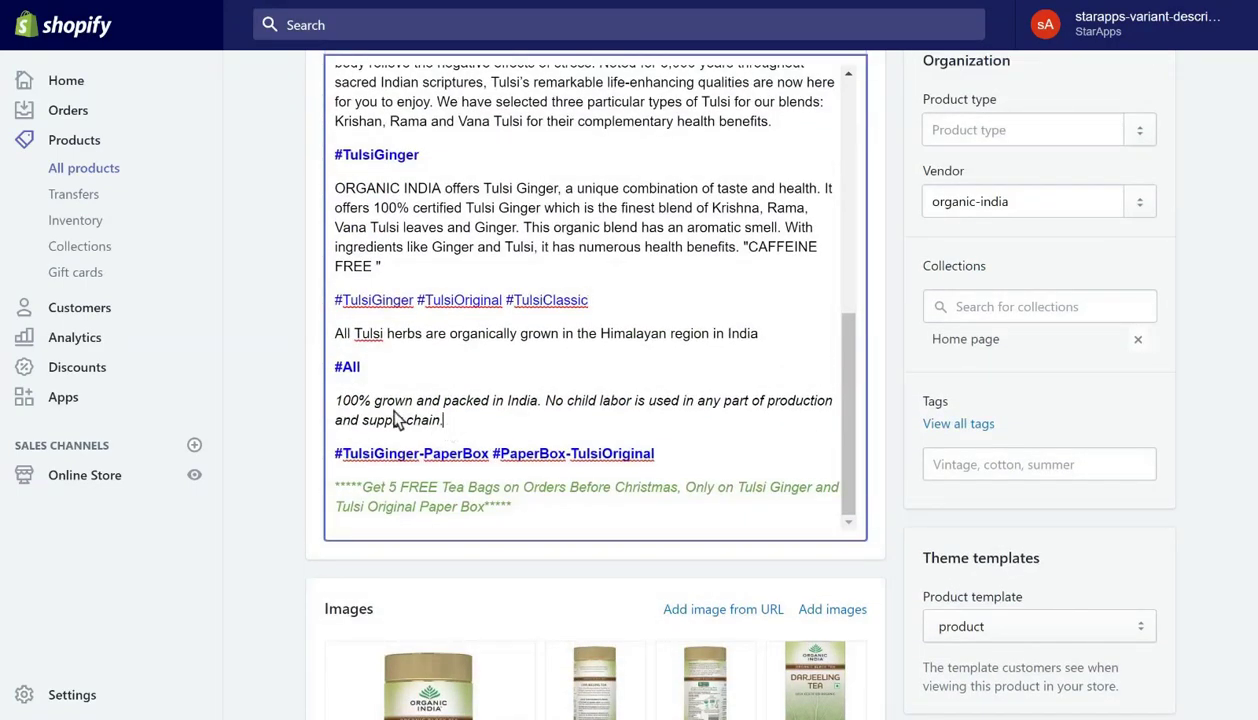
left_click_drag(443, 420, 338, 402)
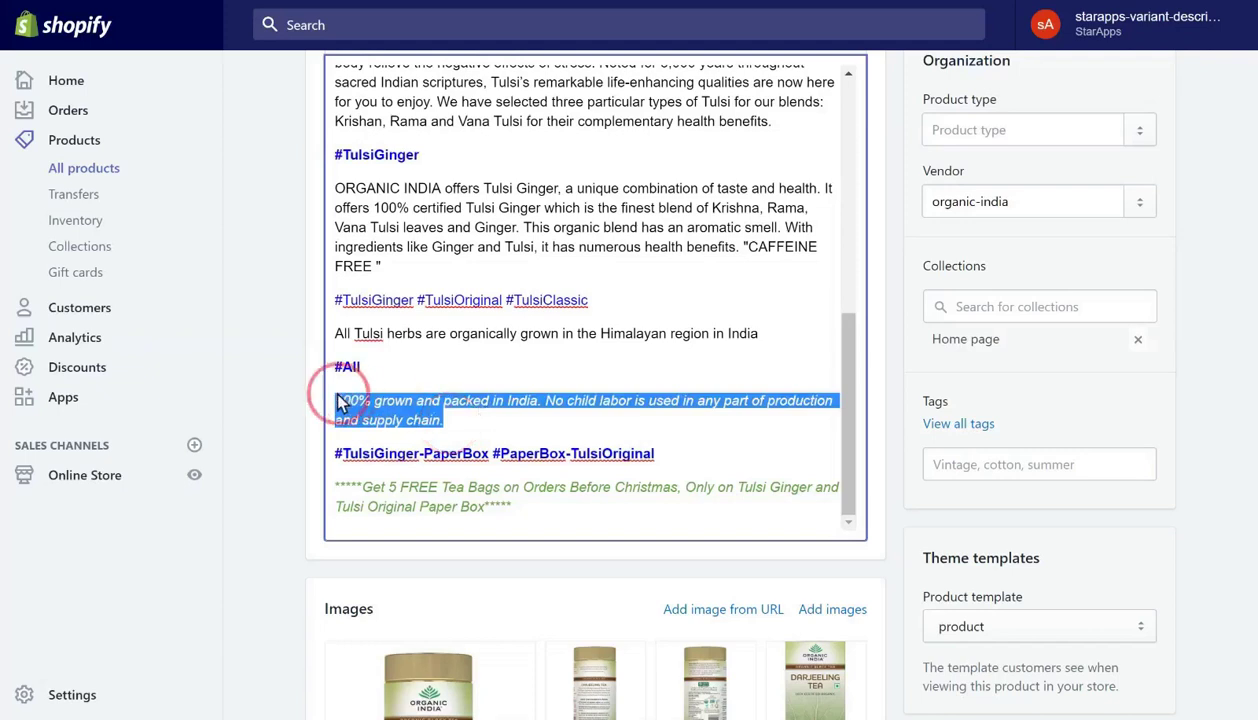
Point out the flavour and packing names within the combined #TulsiGinger-PaperBox and #PaperBox-TulsiOriginal tags in the description.
left_click(450, 422)
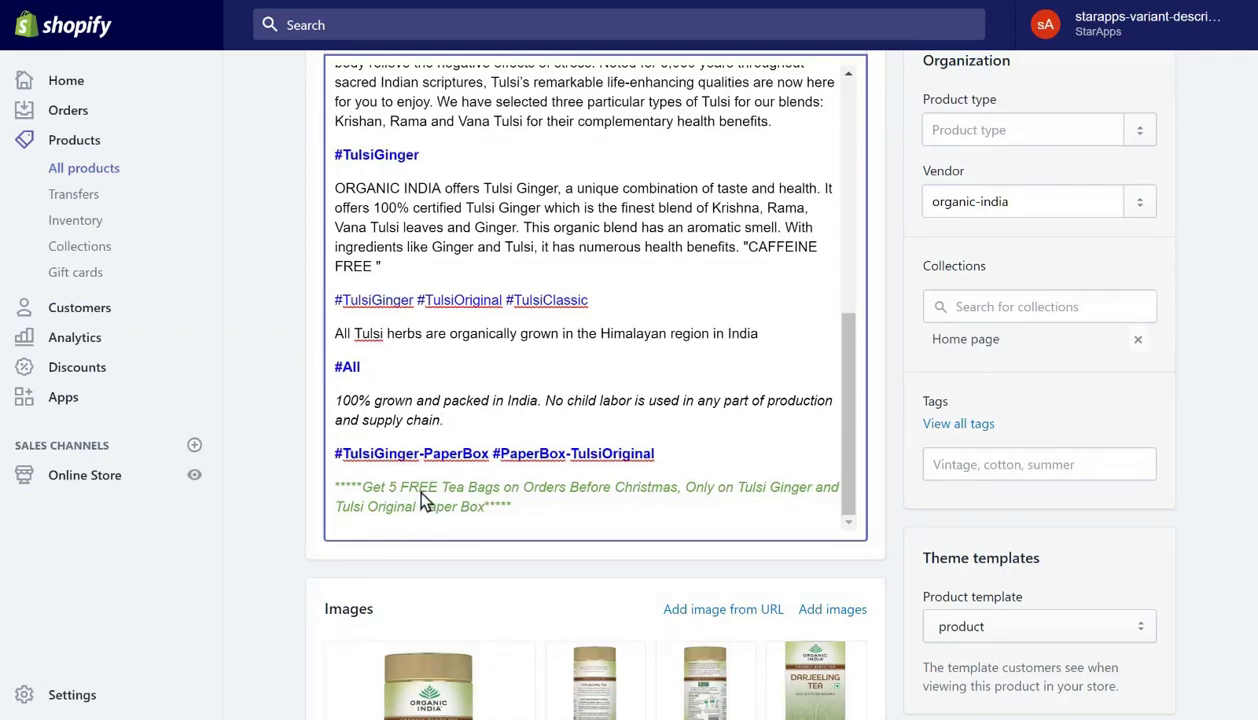
double_click(379, 458)
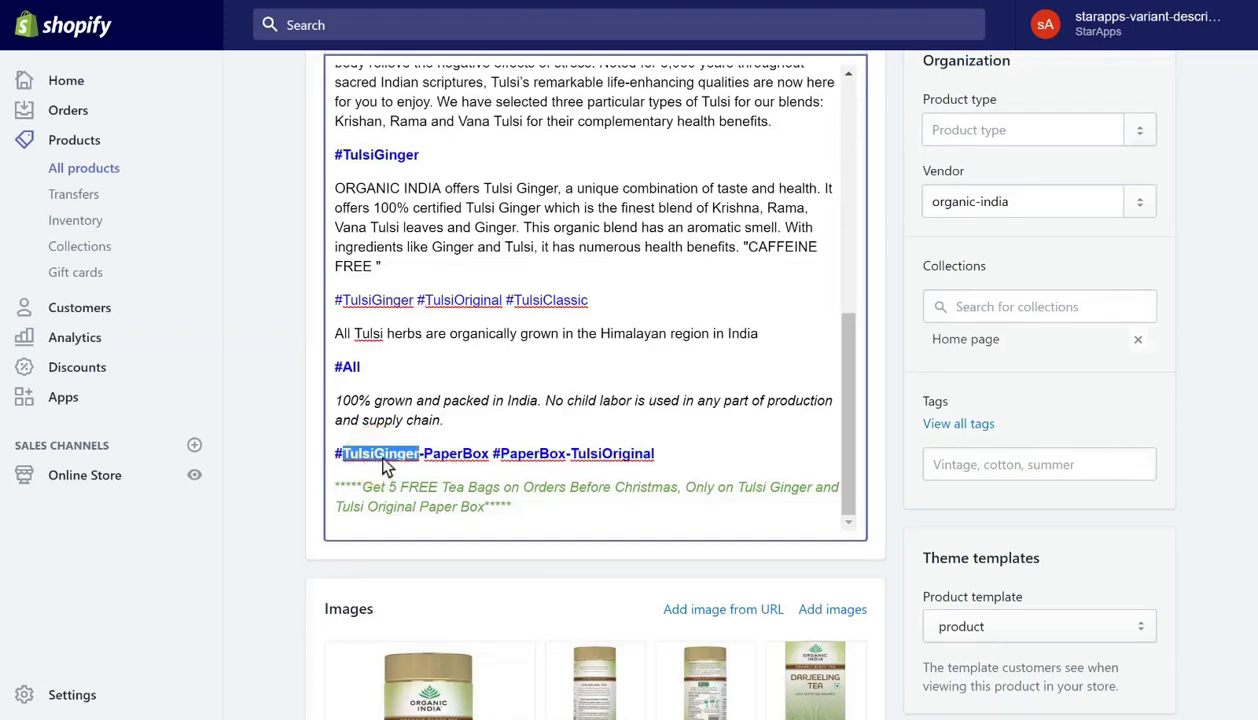
left_click(452, 458)
double_click(452, 458)
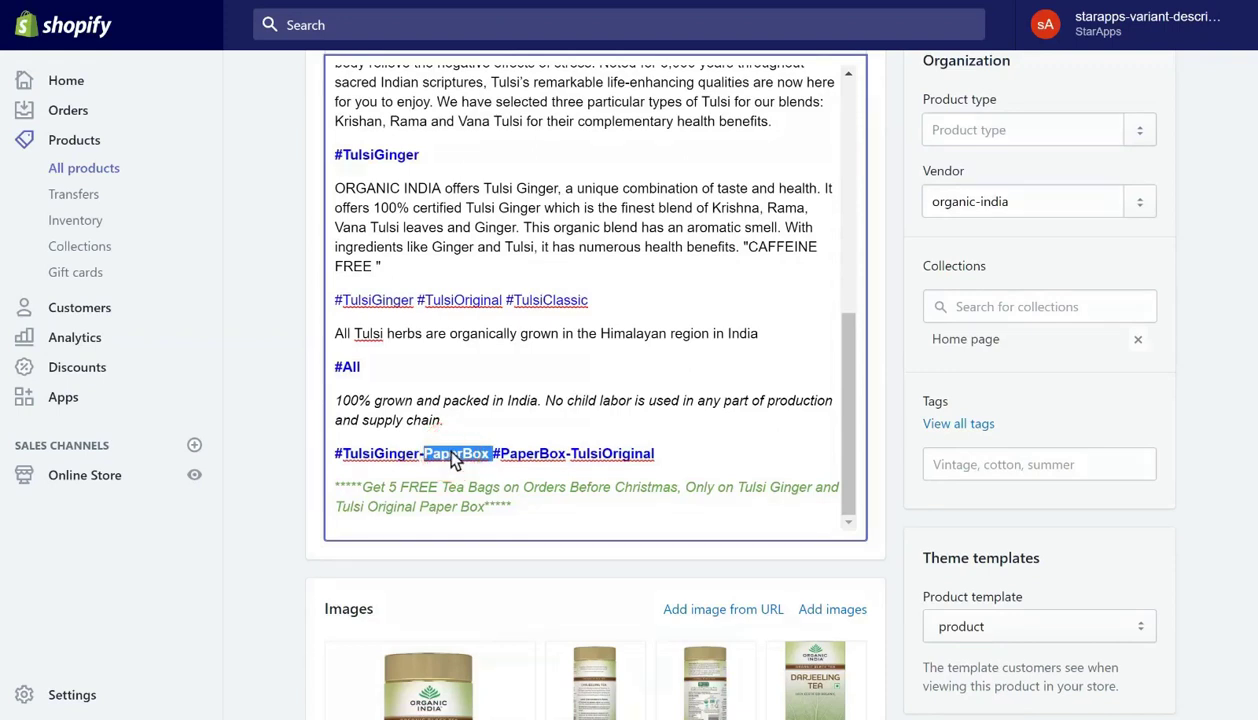
double_click(548, 458)
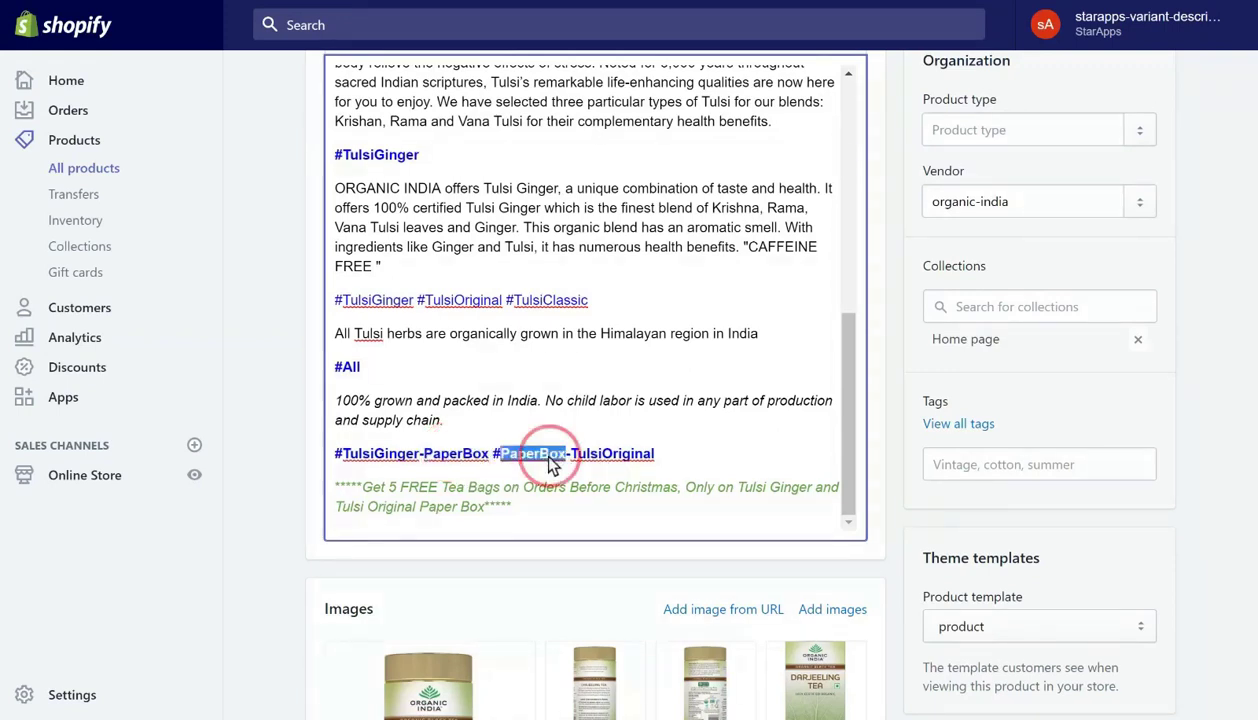
double_click(611, 456)
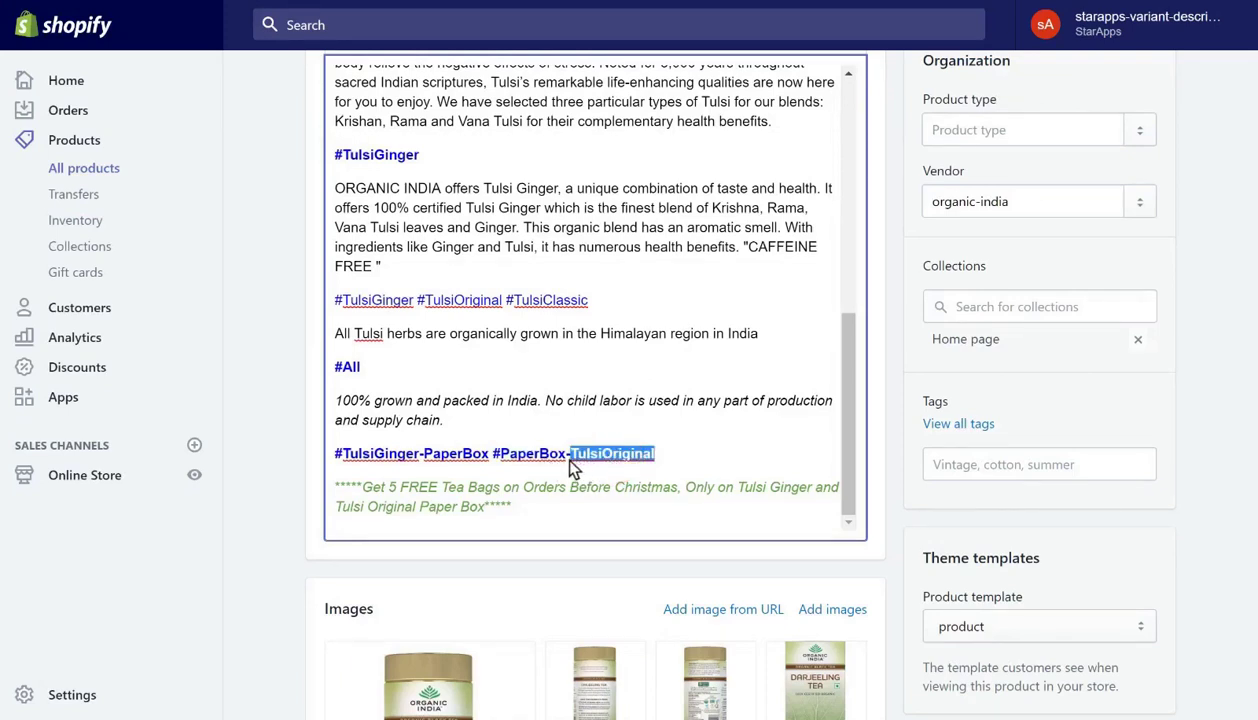
double_click(567, 456)
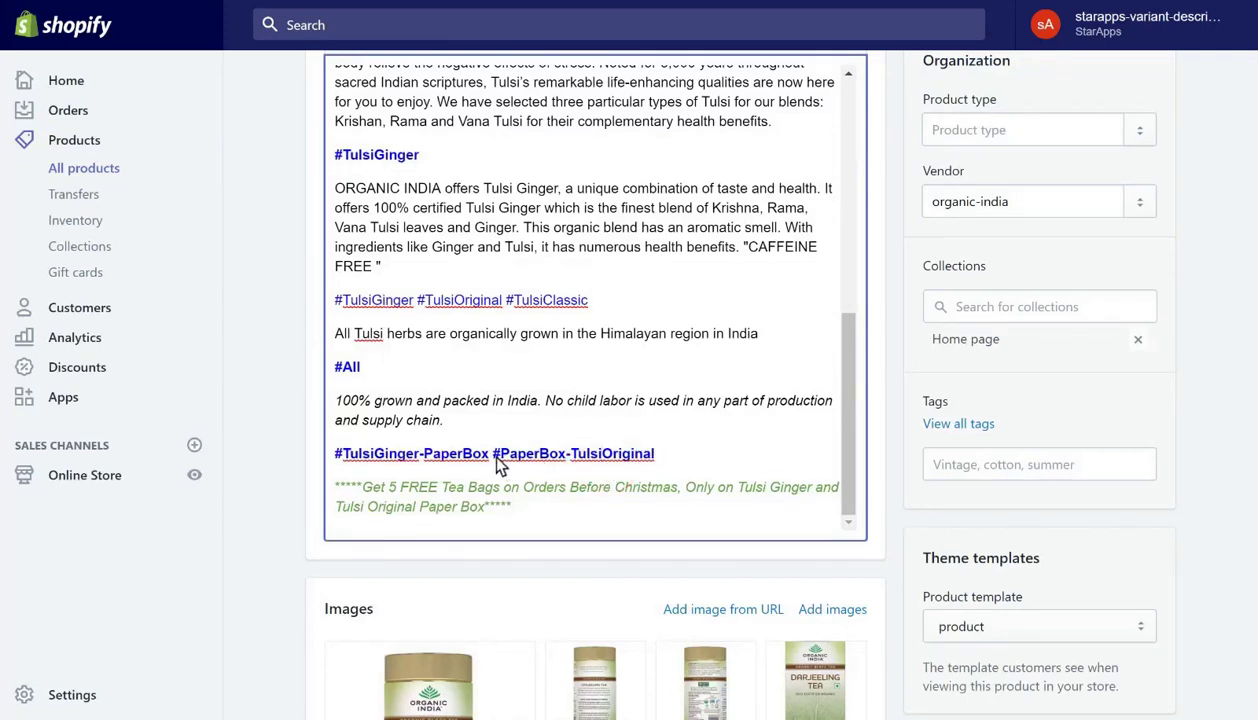
Highlight the full #PaperBox-TulsiOriginal and #TulsiGinger-PaperBox tags and the green free tea bags offer beneath them.
left_click_drag(493, 456, 670, 462)
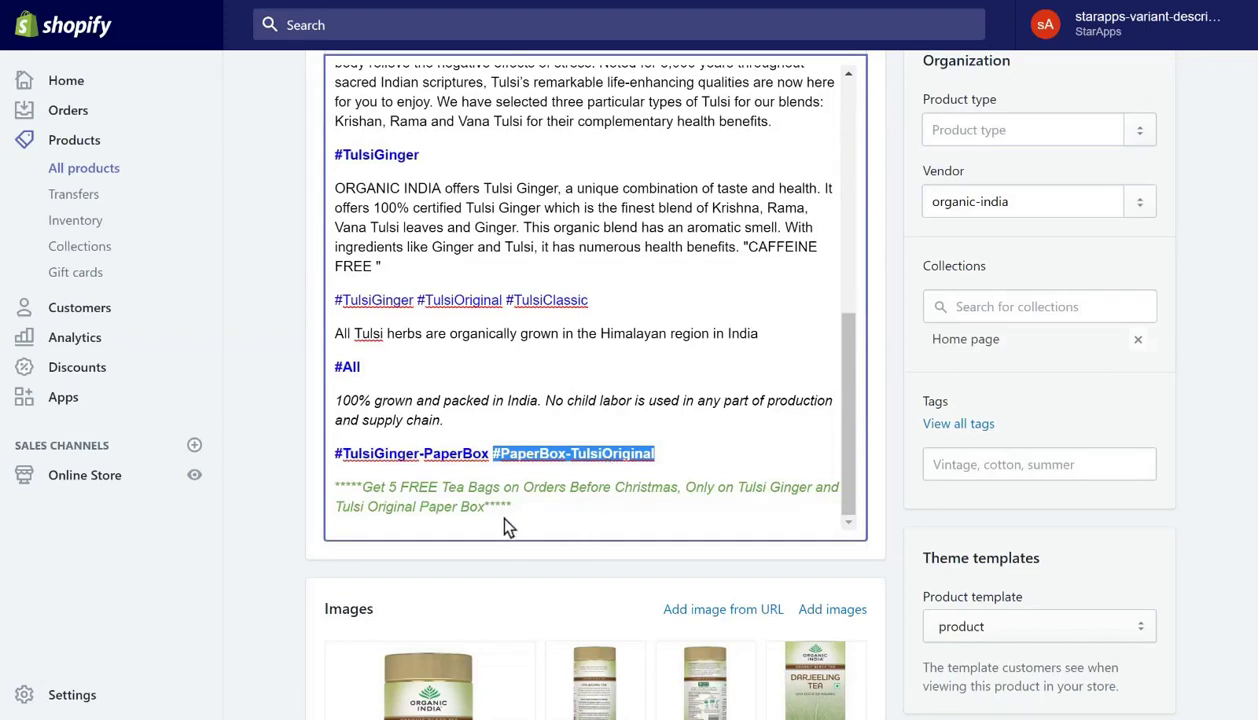
left_click(470, 472)
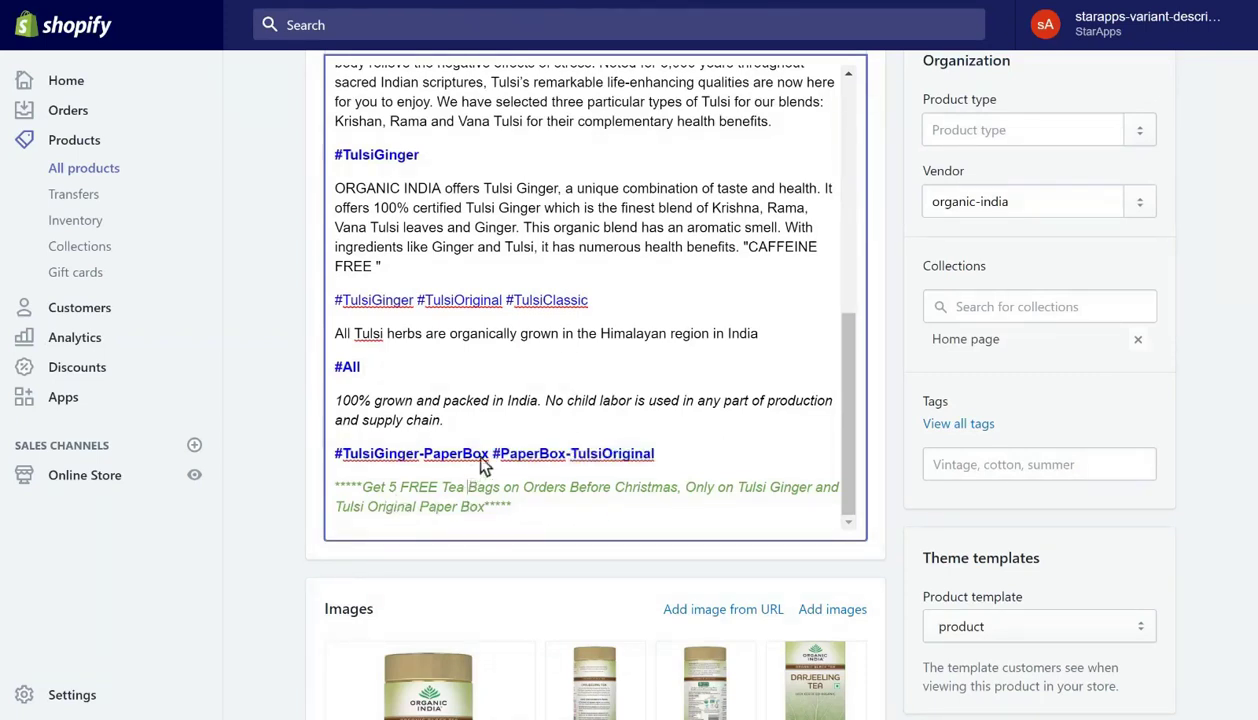
left_click_drag(488, 456, 340, 464)
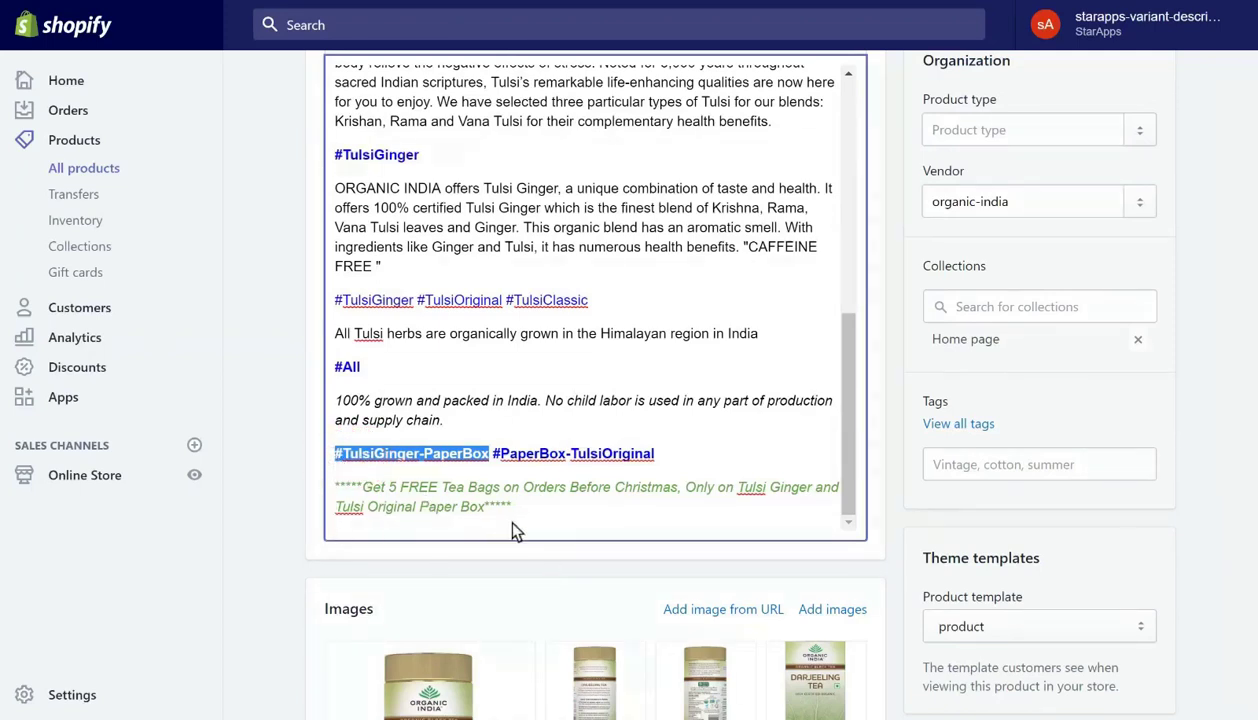
left_click(421, 500)
triple_click(441, 505)
left_click_drag(352, 490, 532, 495)
left_click(537, 507)
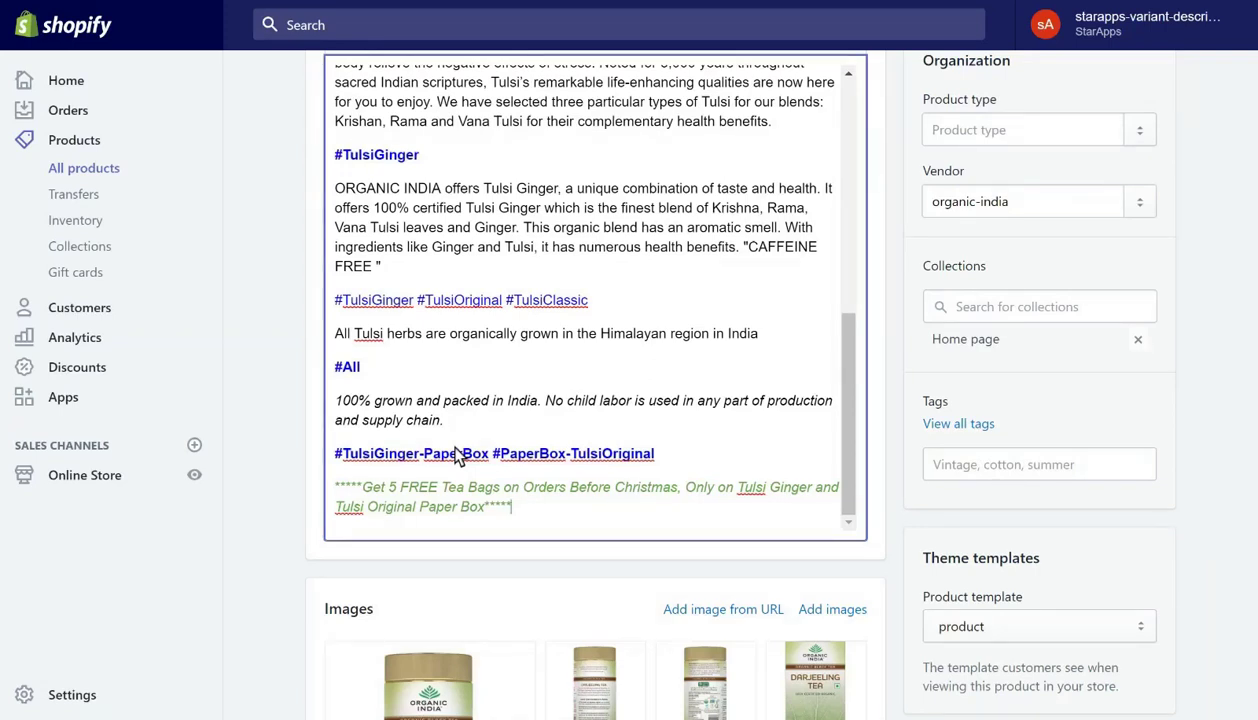
Return to the start of the description and point out the #tin, #PAPERBOX and #DarjeelingTea tags.
left_click(360, 378)
key("ctrl+End")
scroll(697, 395, "up", 10)
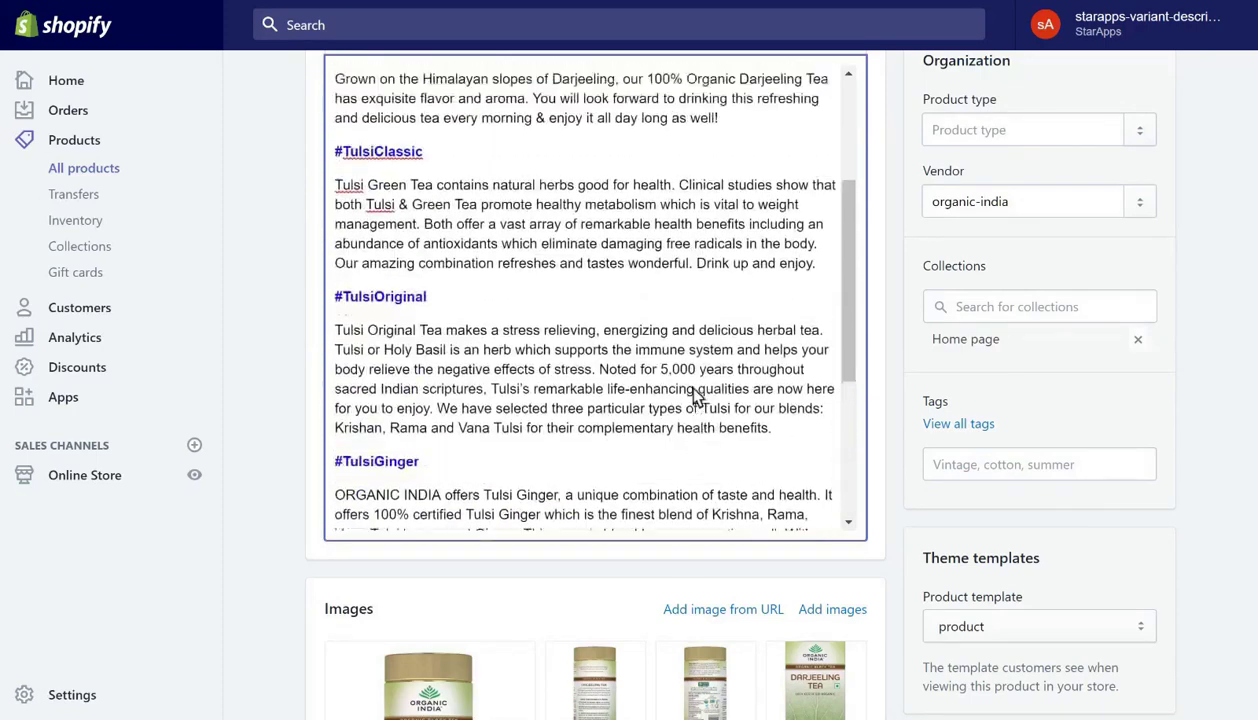
scroll(697, 395, "up", 3)
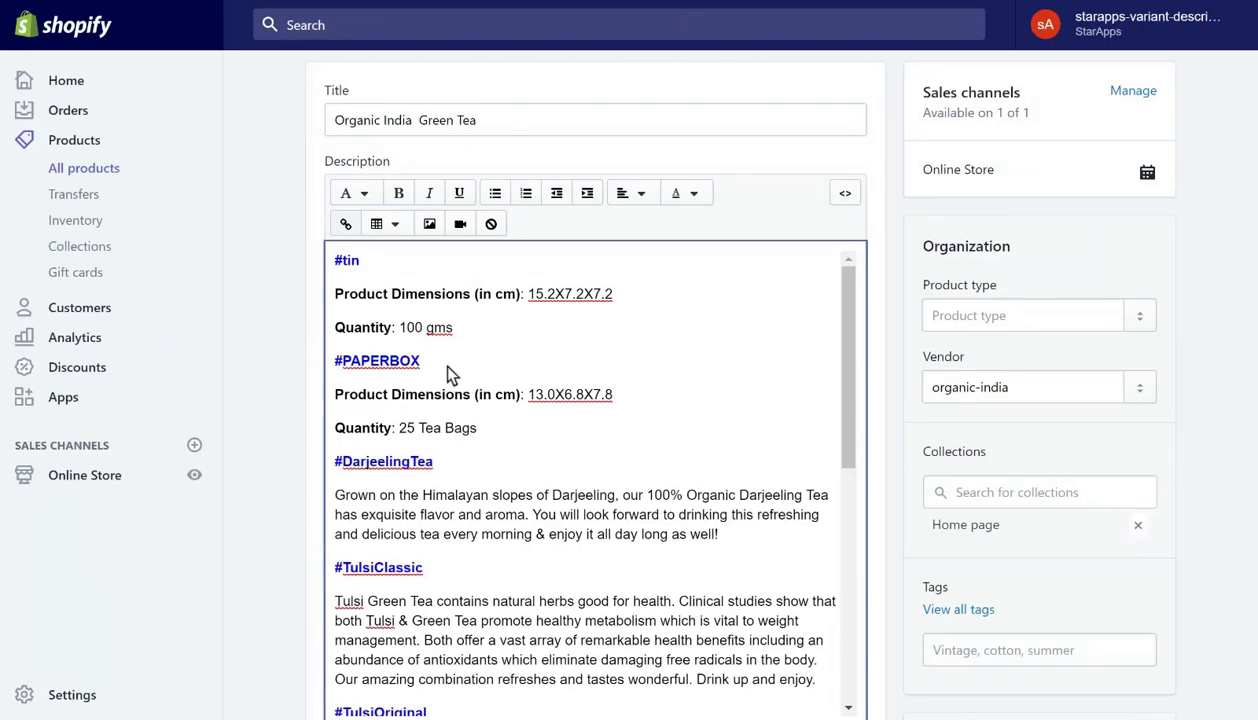
double_click(350, 263)
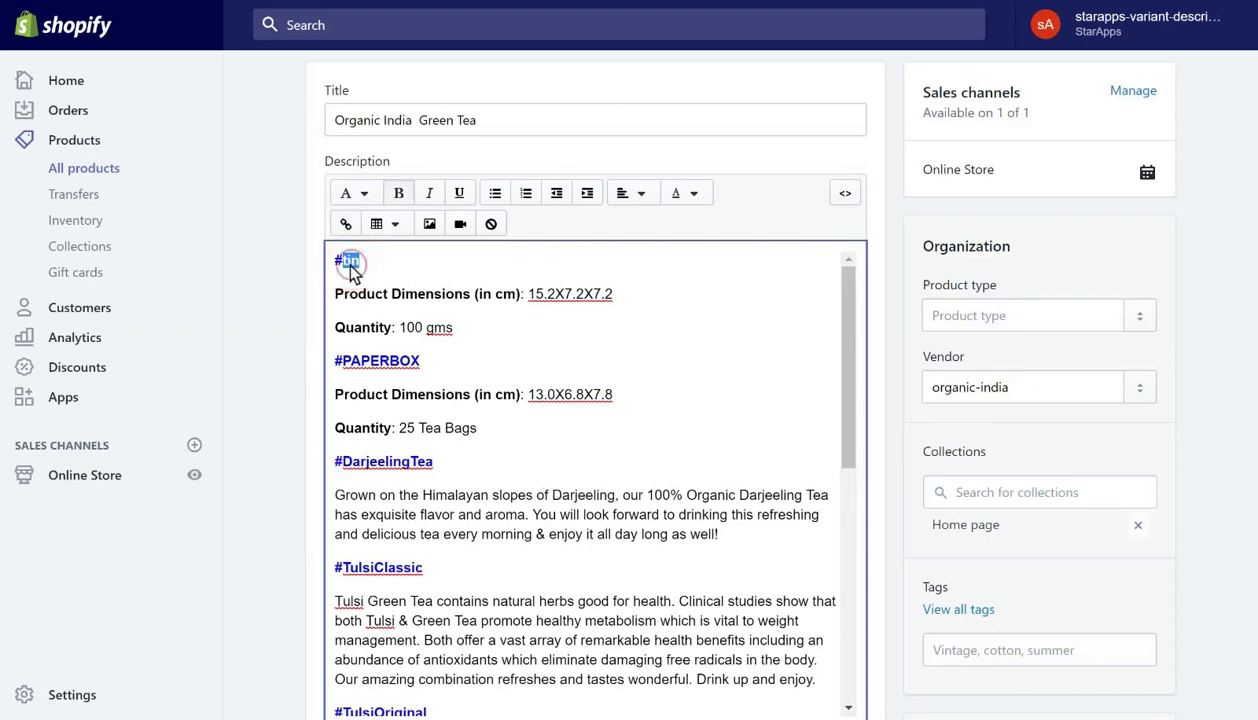
double_click(376, 362)
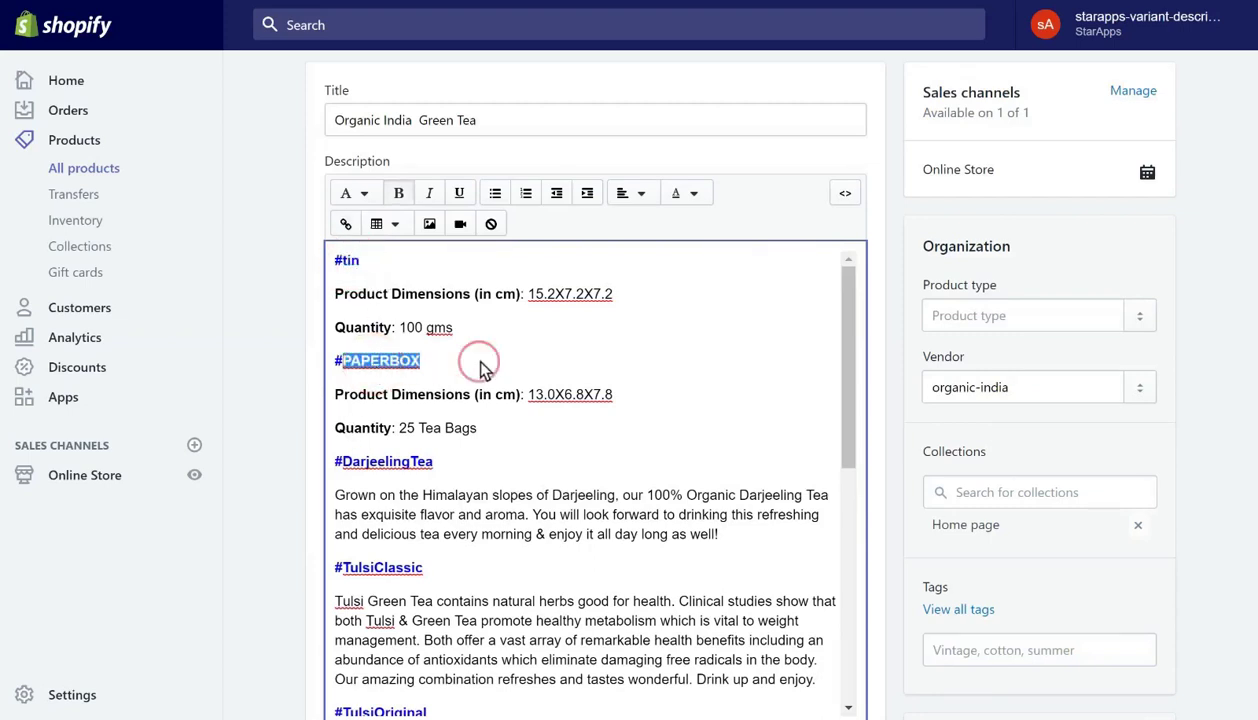
double_click(377, 466)
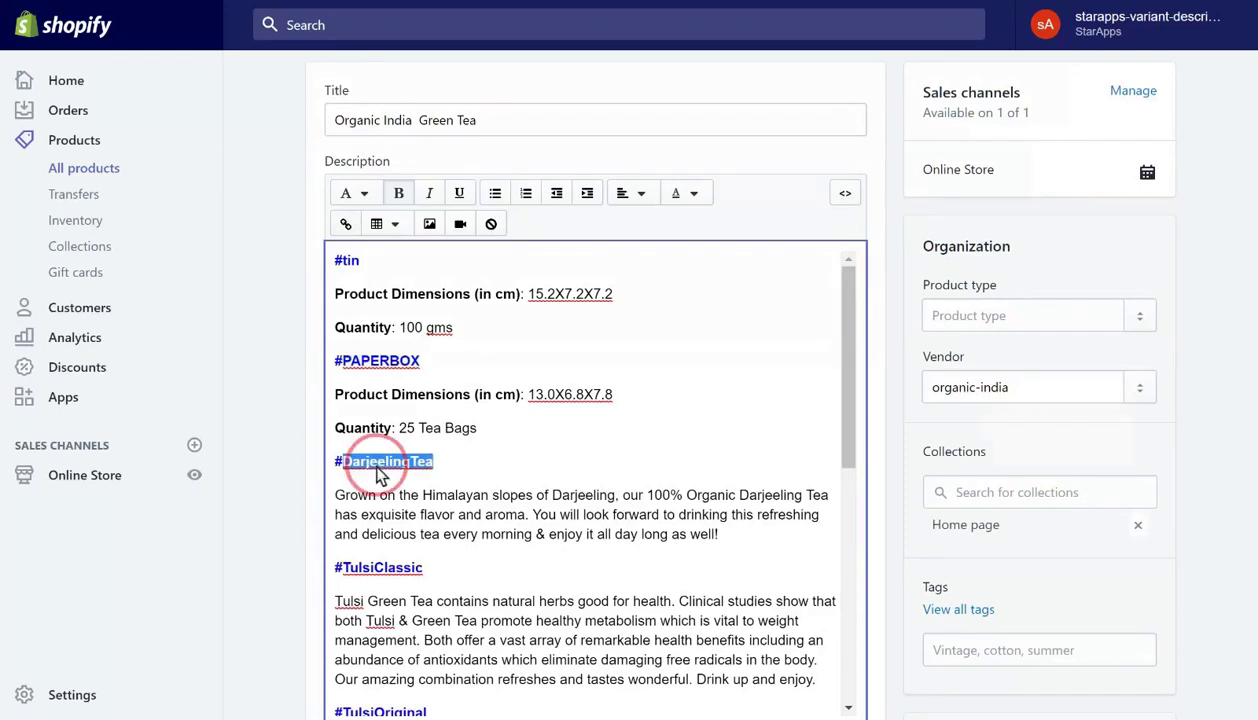
left_click(485, 575)
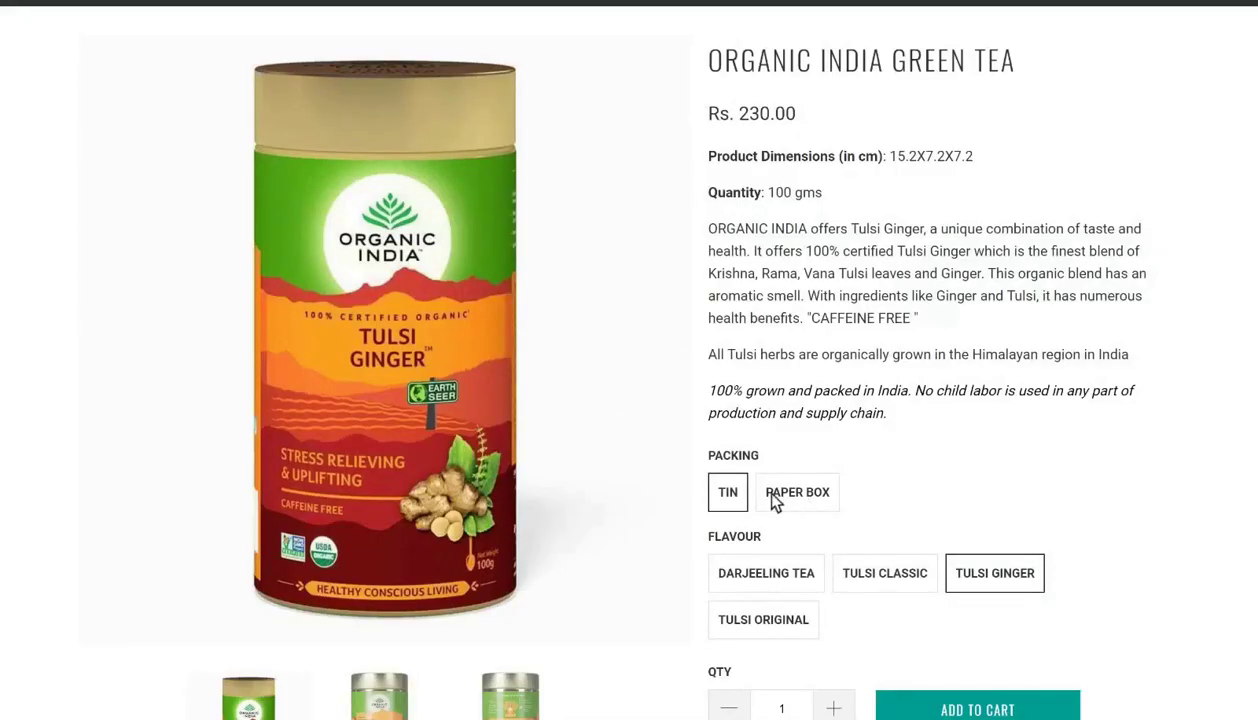
Switch to the storefront product page and choose the Paper Box packing for the Tulsi Ginger flavour.
left_click(772, 501)
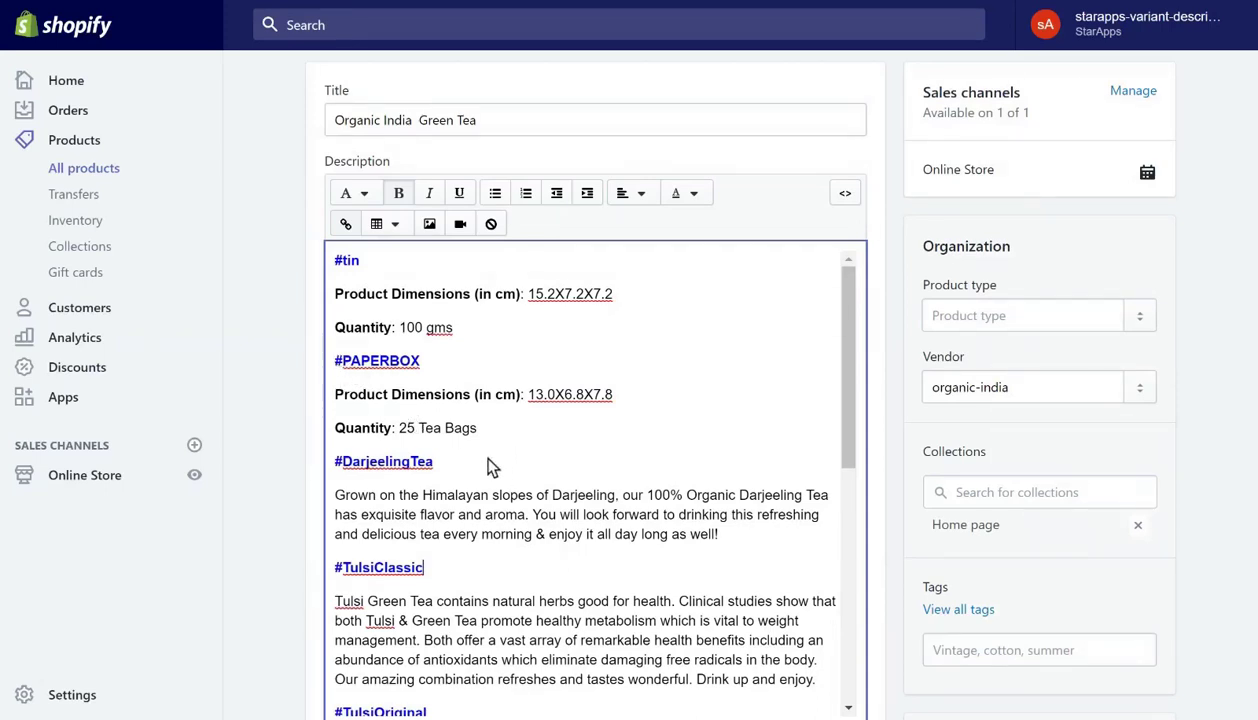
Back in the Shopify product editor, review the description's flavour sections and highlight the italic paragraph under the #All tag.
scroll(489, 466, "down", 5)
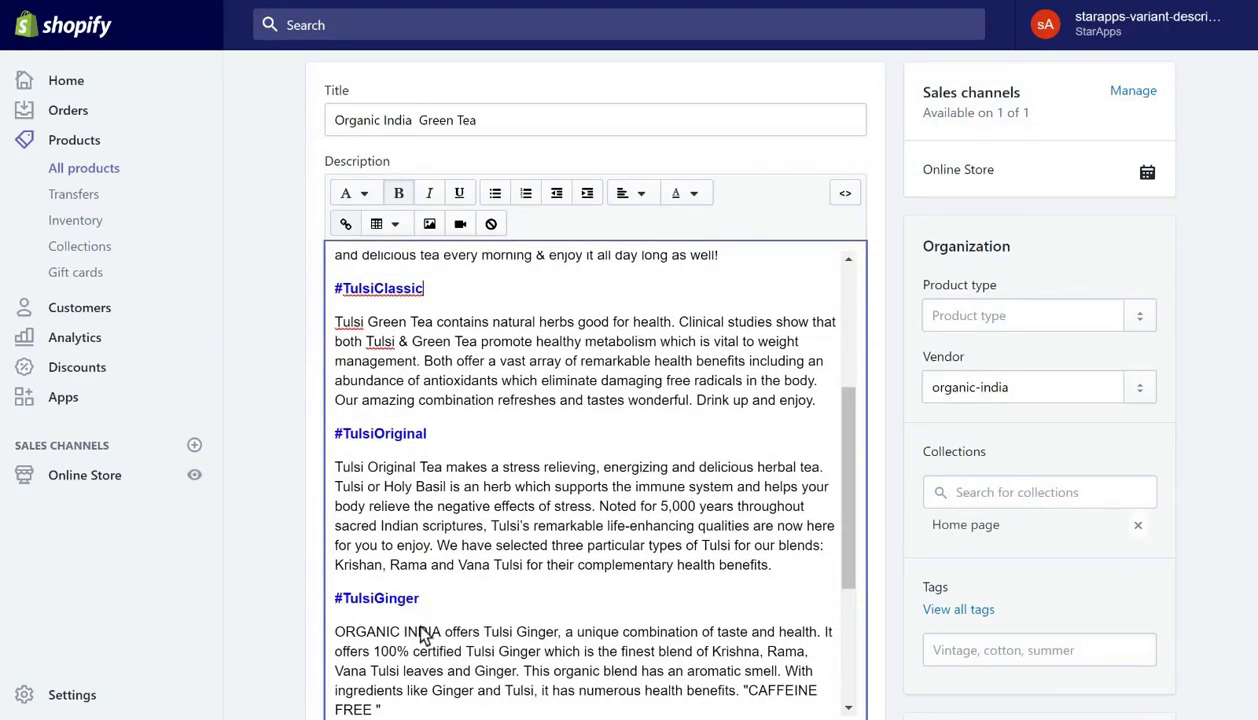
scroll(470, 427, "up", 3)
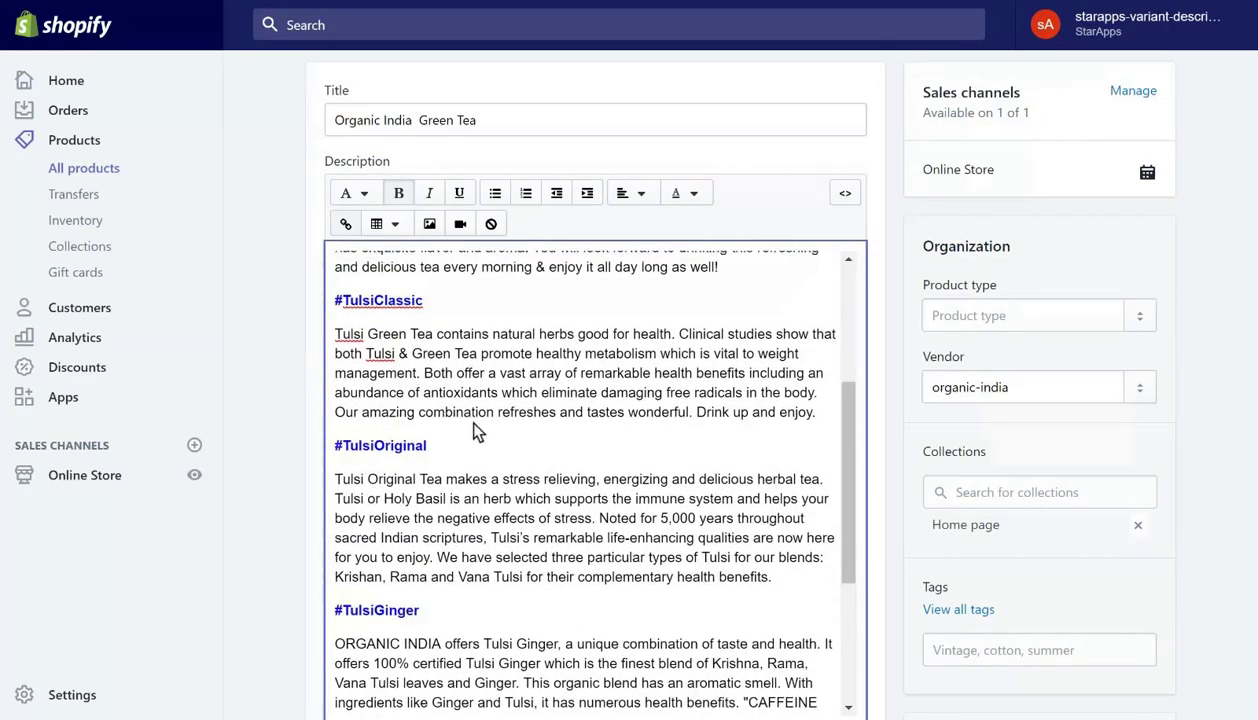
scroll(588, 540, "down", 6)
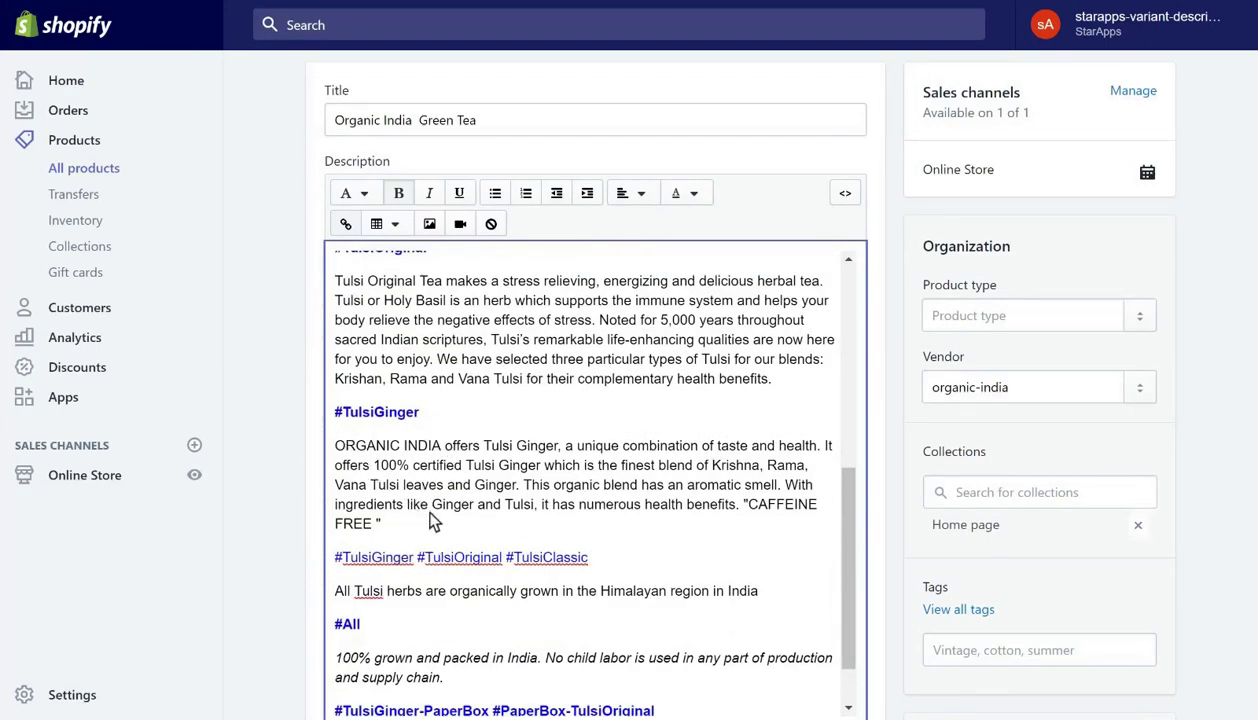
scroll(440, 520, "down", 1)
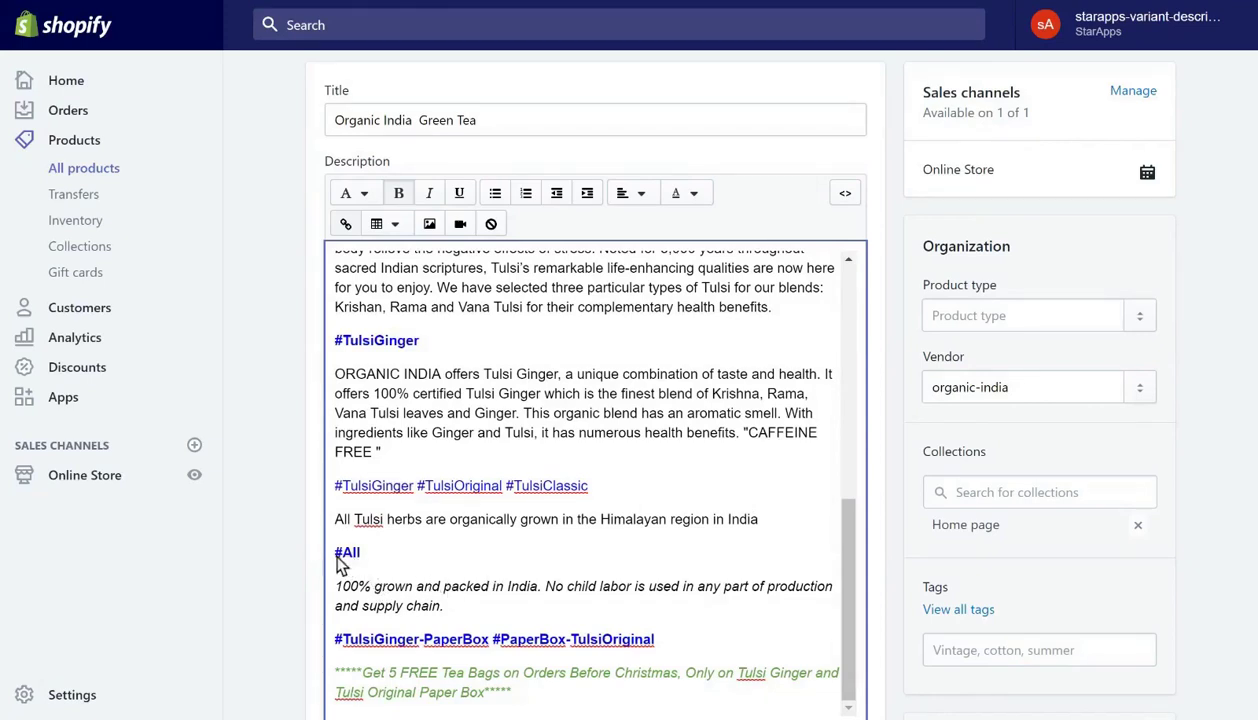
left_click_drag(446, 608, 337, 584)
left_click(472, 609)
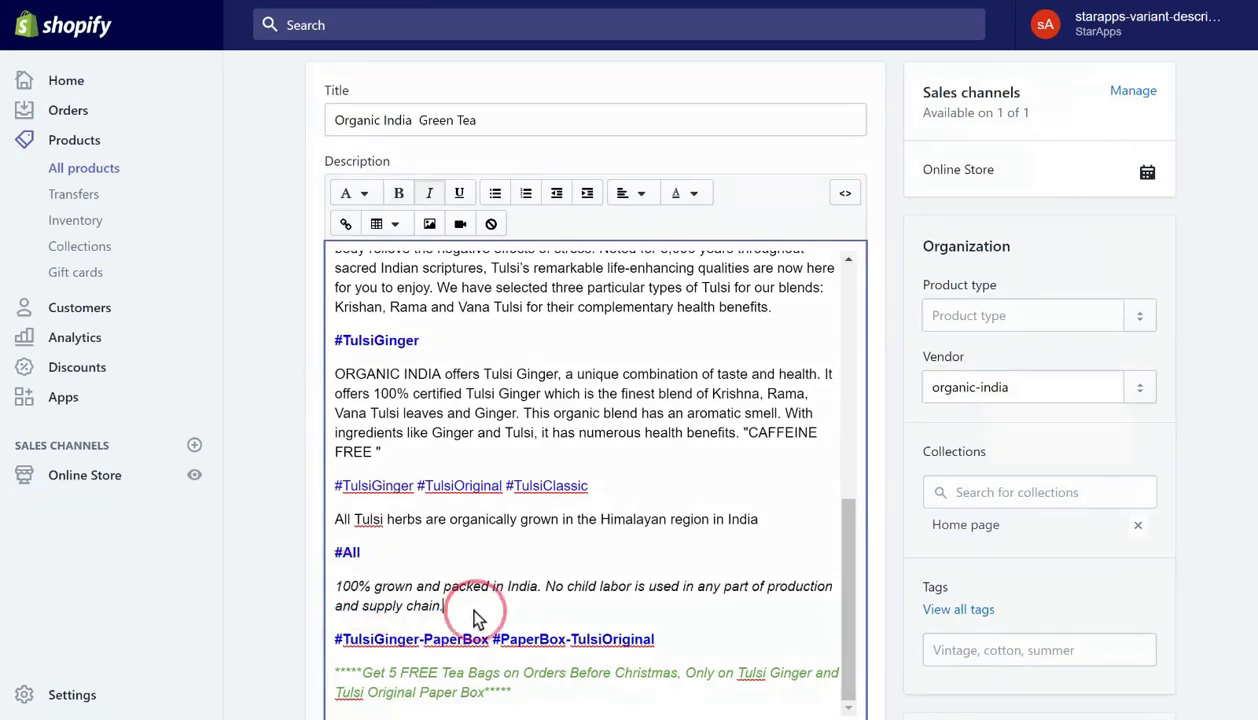
scroll(574, 618, "down", 3)
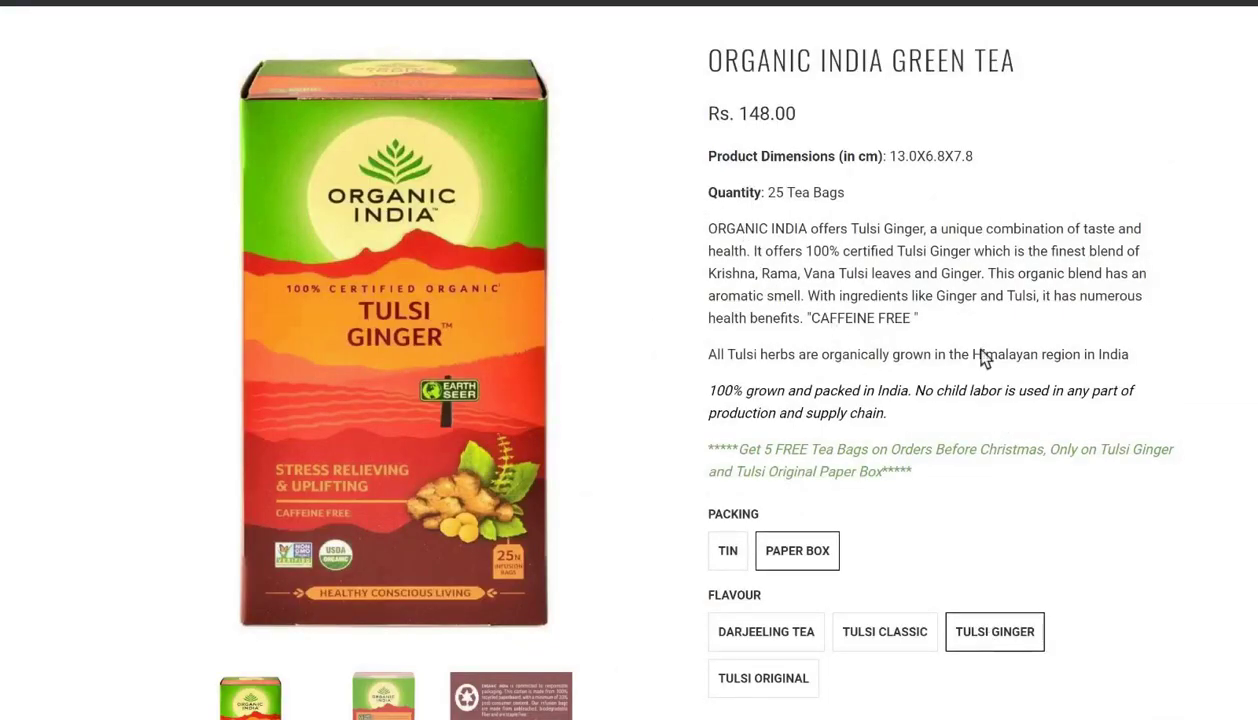
On the storefront page, highlight the dimensions and quantity, the Tulsi Ginger paragraph and the Himalayan region line of the description.
left_click_drag(844, 202, 710, 148)
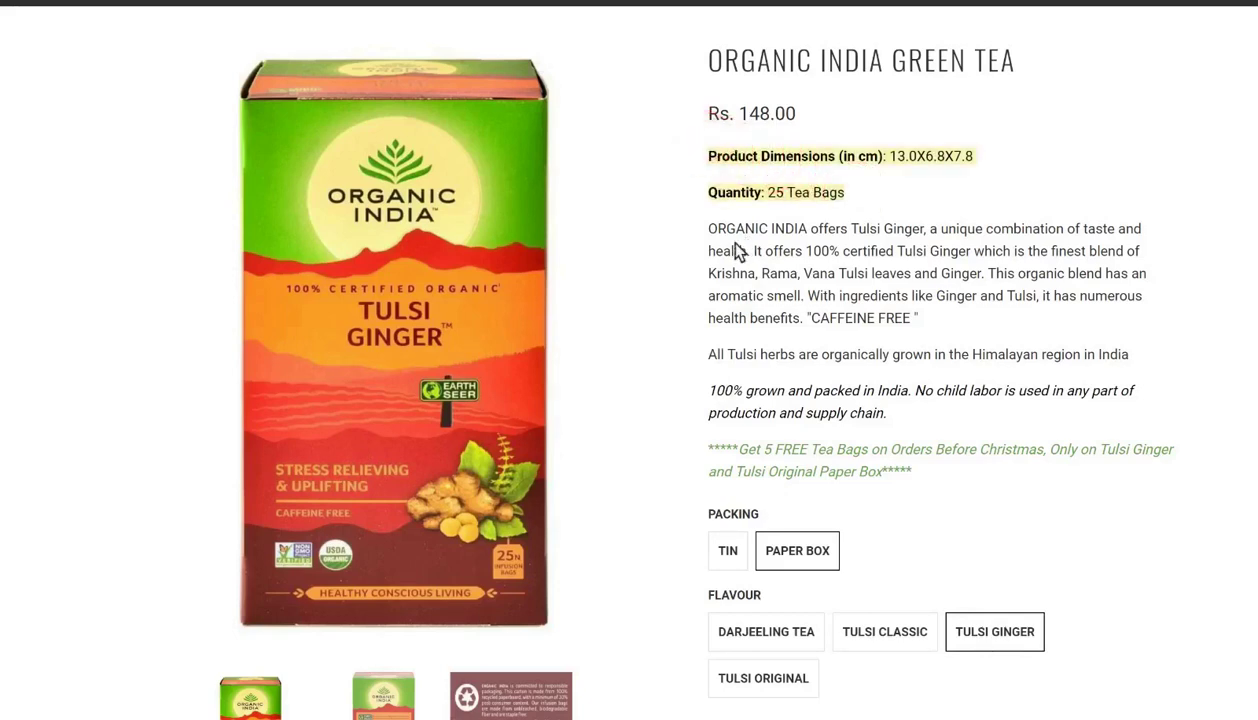
left_click_drag(709, 229, 838, 297)
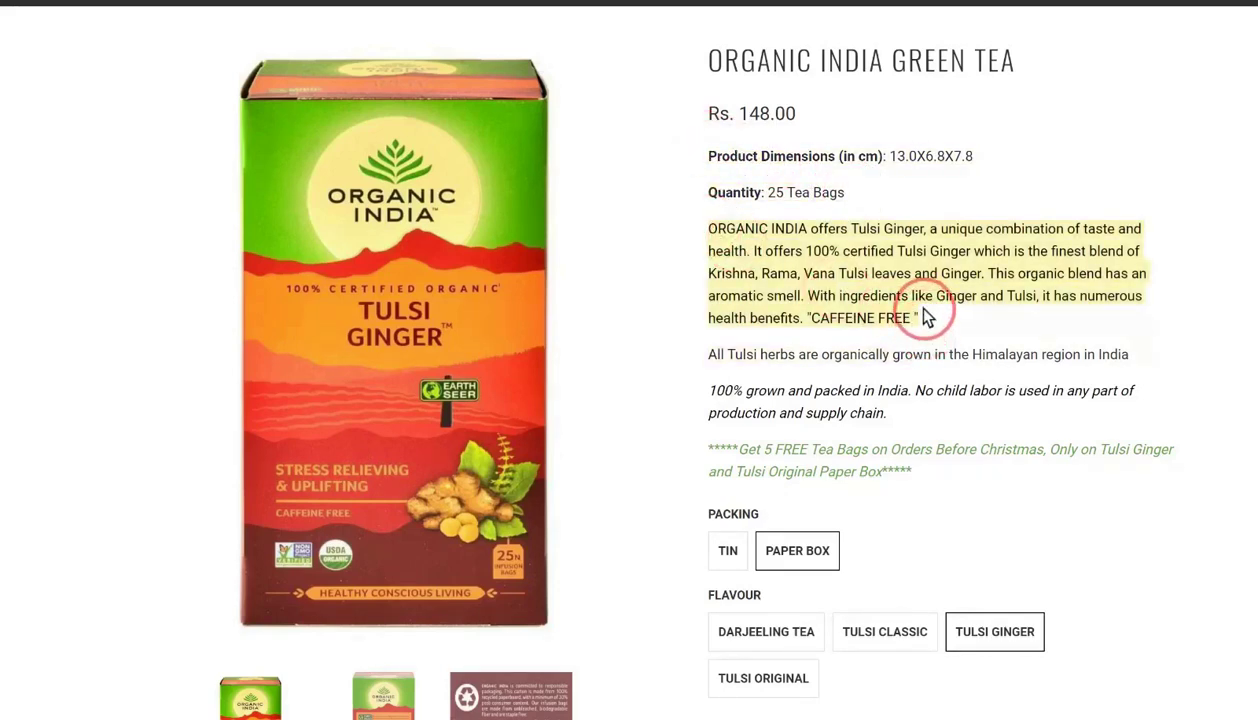
left_click(914, 358)
left_click_drag(712, 358, 1122, 376)
left_click(1122, 376)
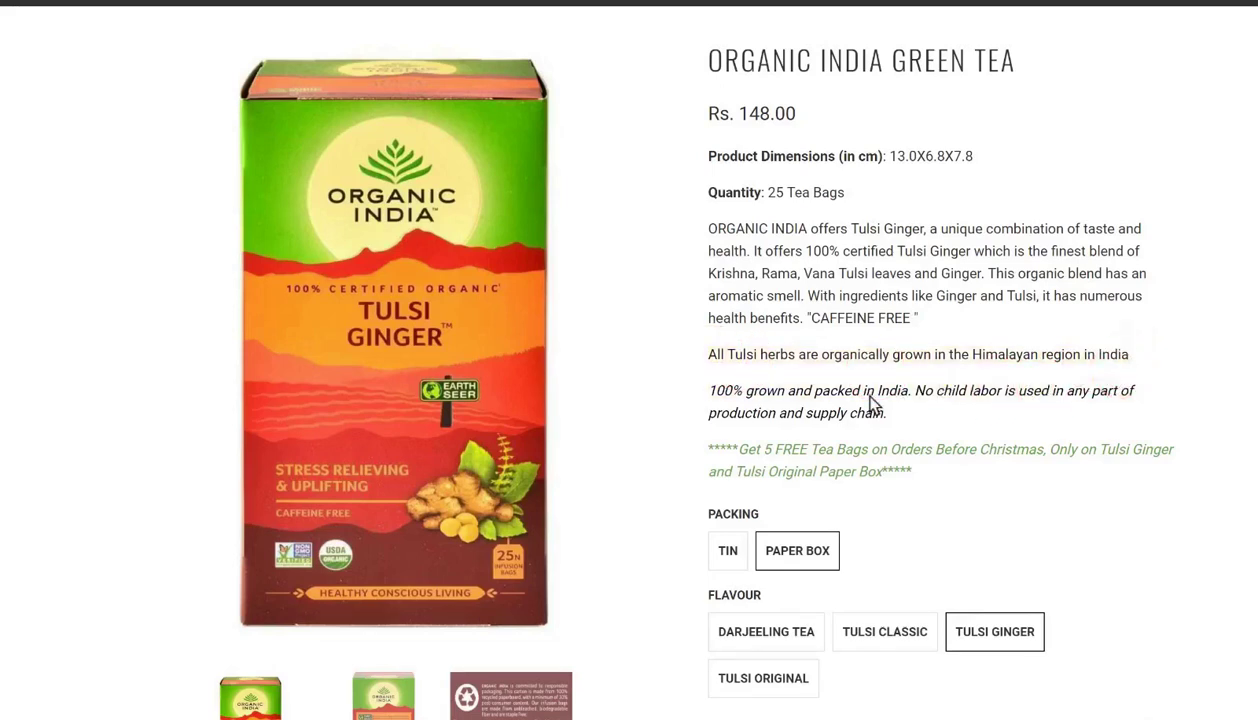
Highlight the italic grown and packed in India paragraph and the green free tea bags offer on the storefront page.
left_click_drag(888, 414, 724, 385)
left_click(873, 408)
left_click_drag(921, 481, 712, 450)
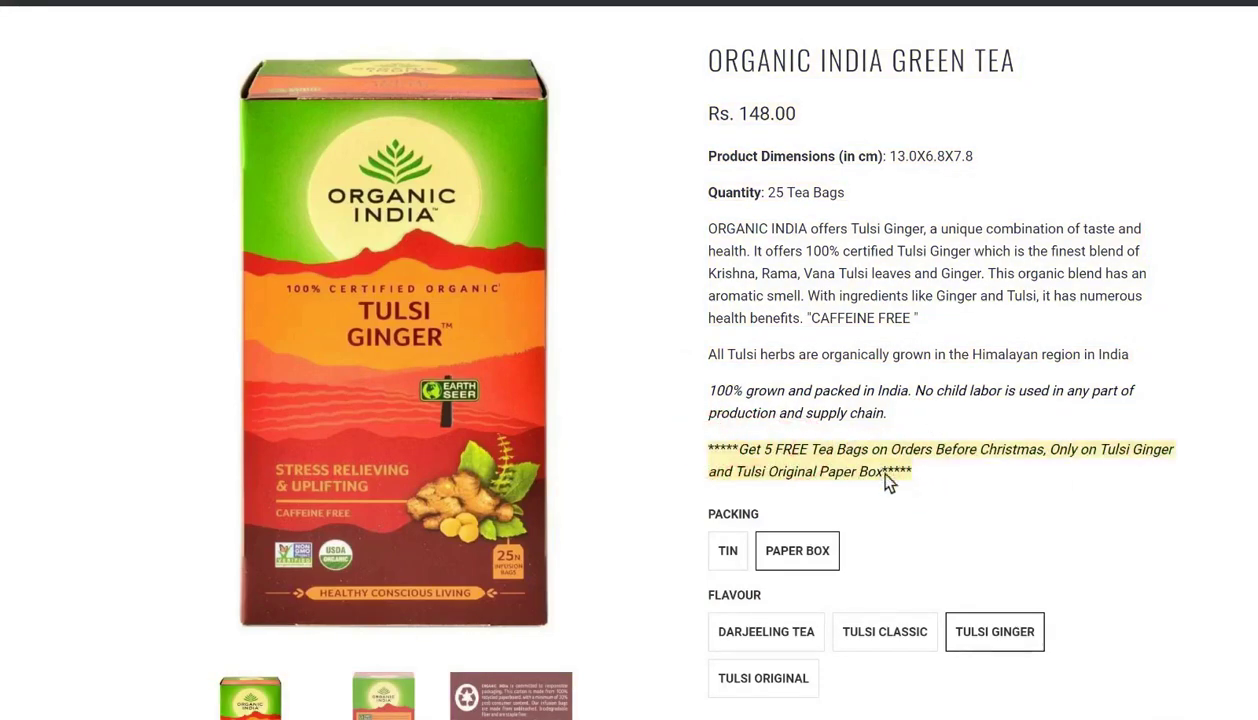